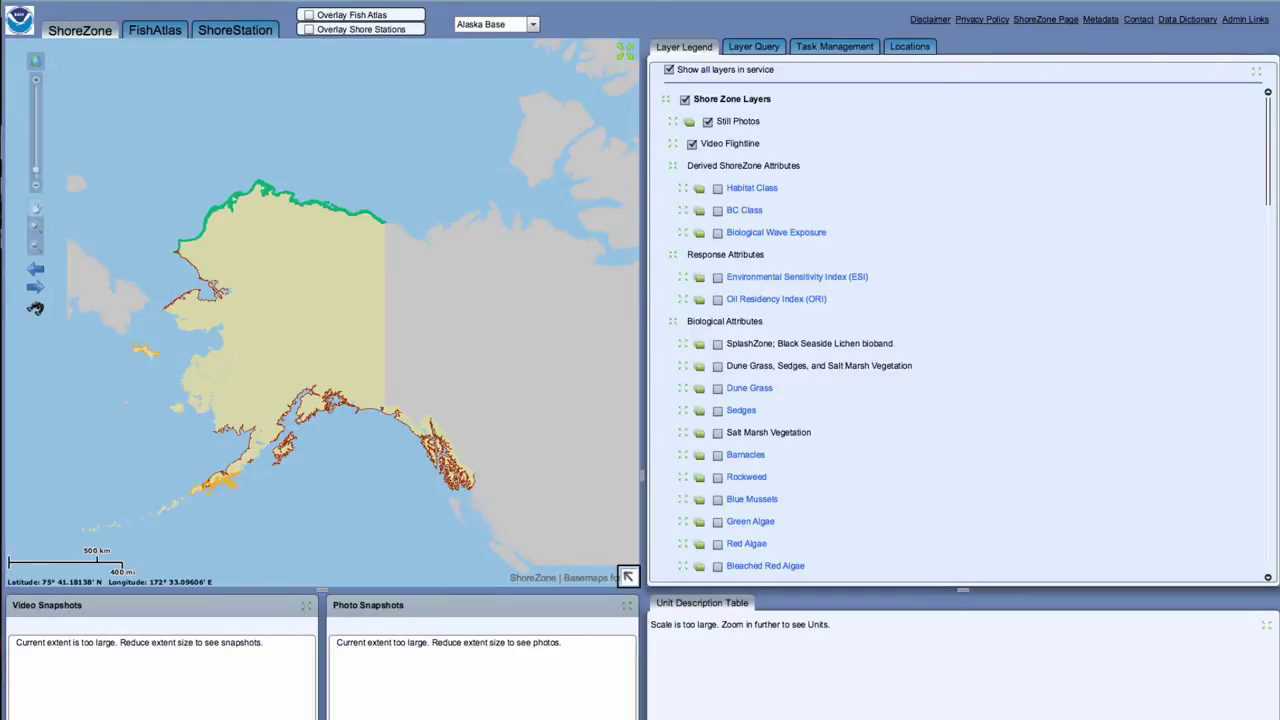
# Step: Search Google for 'Shorezone noaa' and open the NOAA Alaska ShoreZone result to its Flex Site link
pyautogui.write('re')
pyautogui.write('zone noaa')
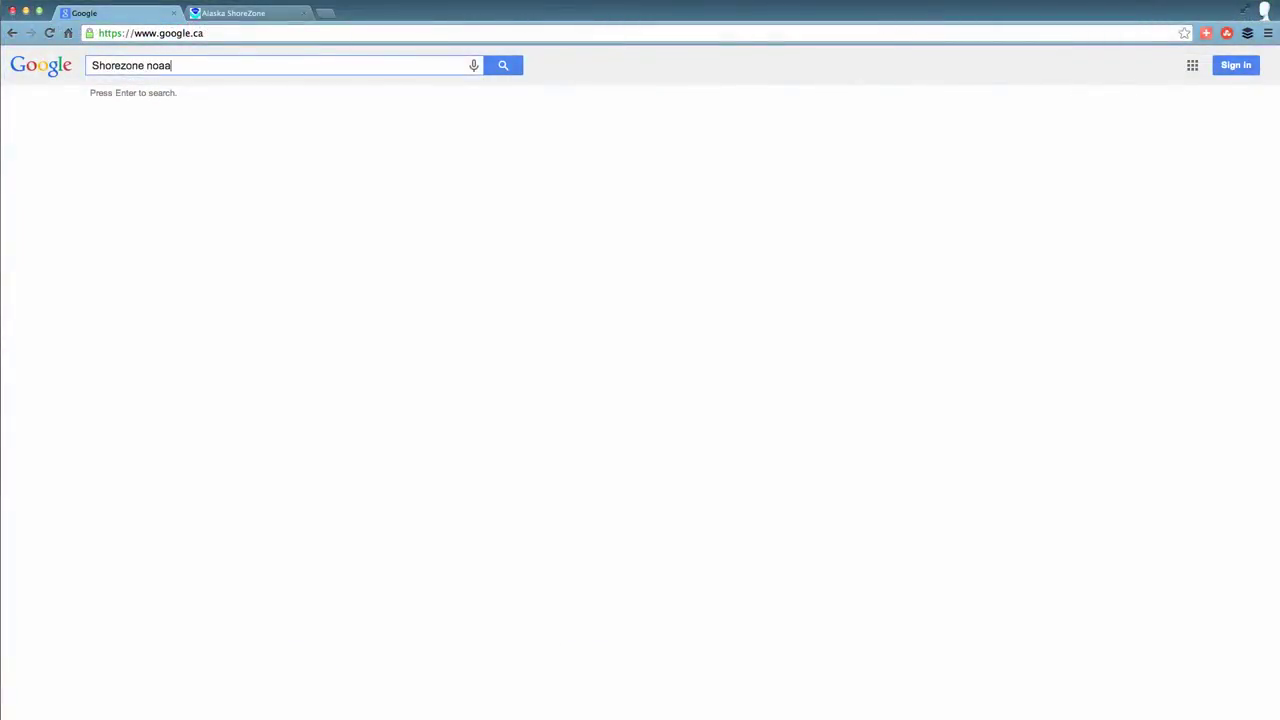
pyautogui.press('Return')
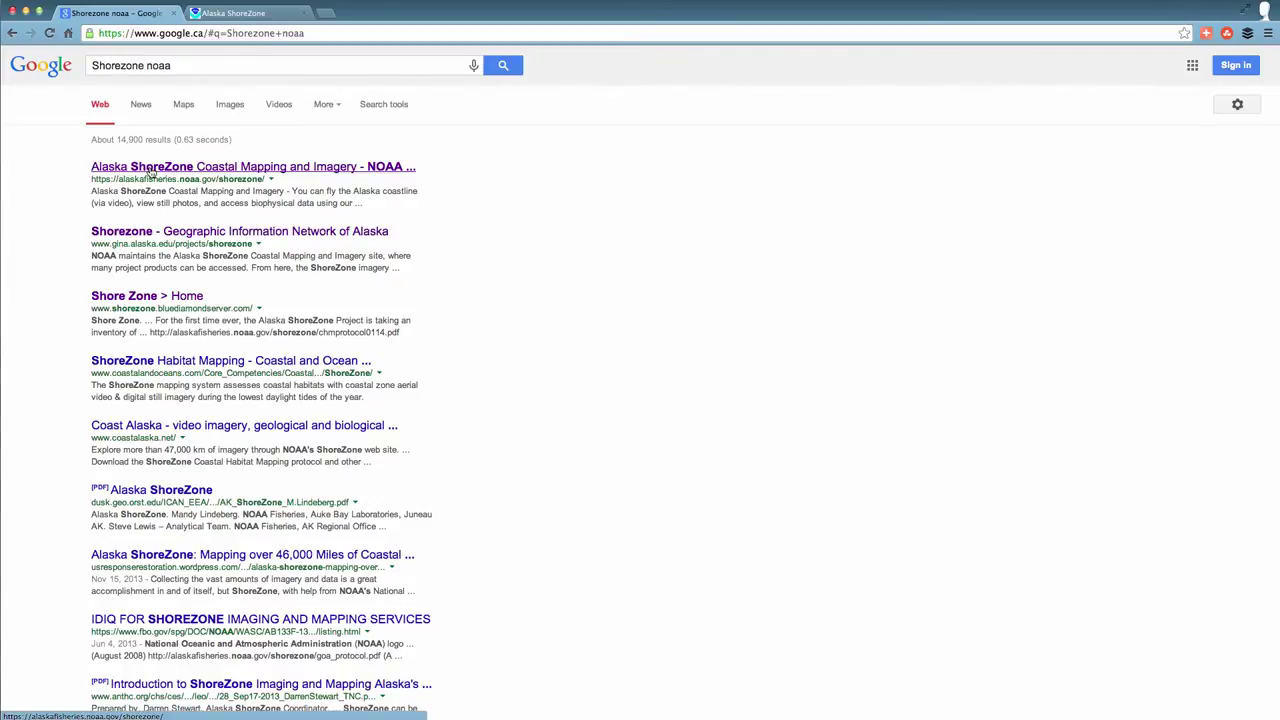
pyautogui.click(150, 170)
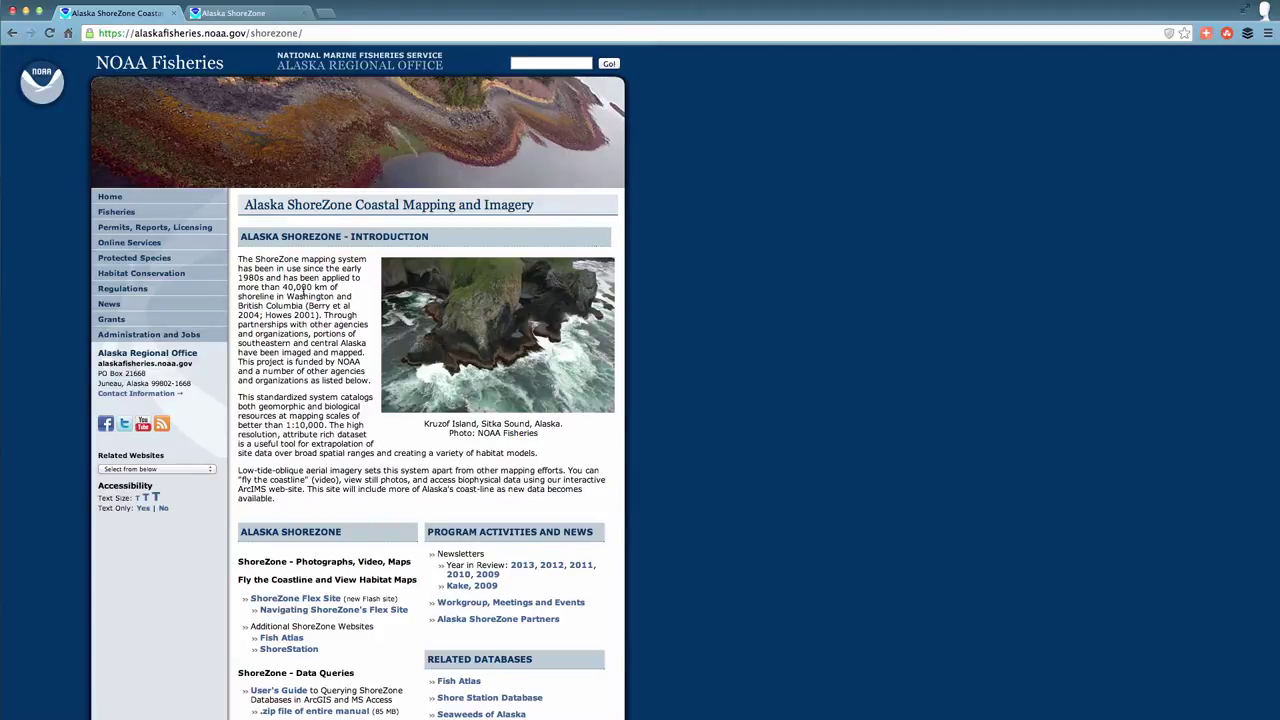
pyautogui.scroll(-3, 300, 366)
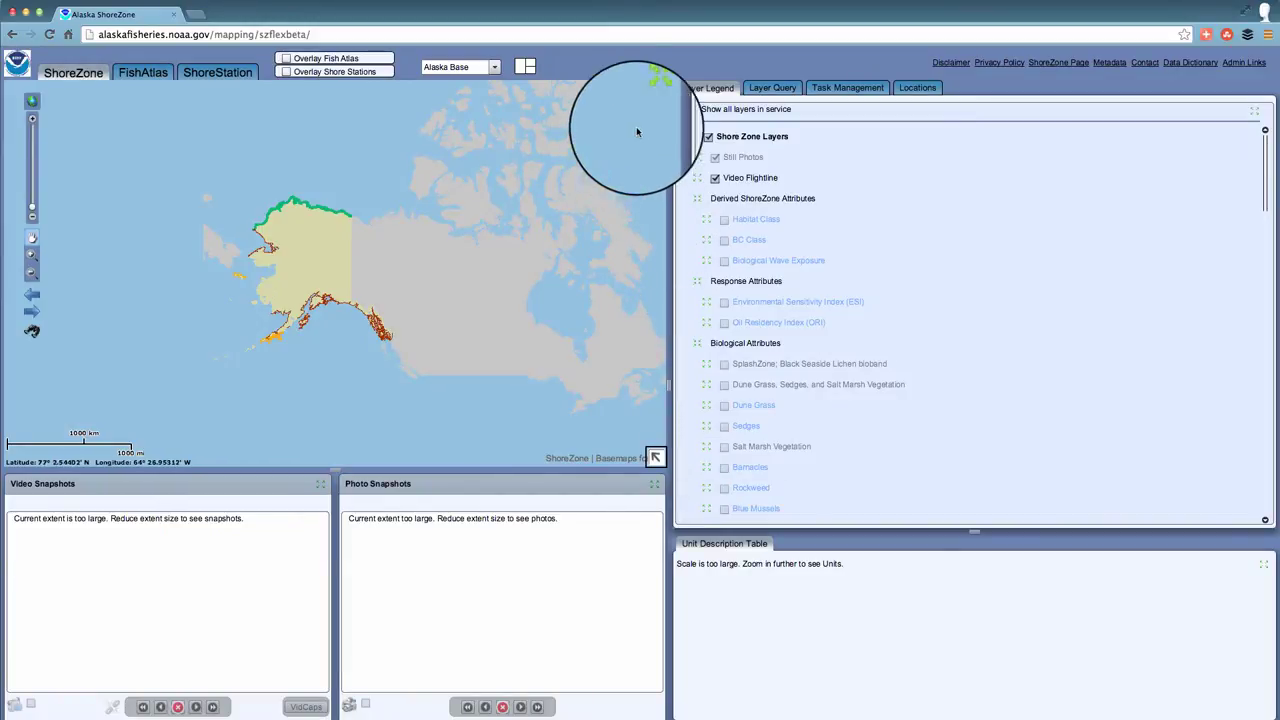
# Step: Move the snapshot panels into a middle column and back below the map, then pan over Alaska
pyautogui.scroll(-1, 651, 92)
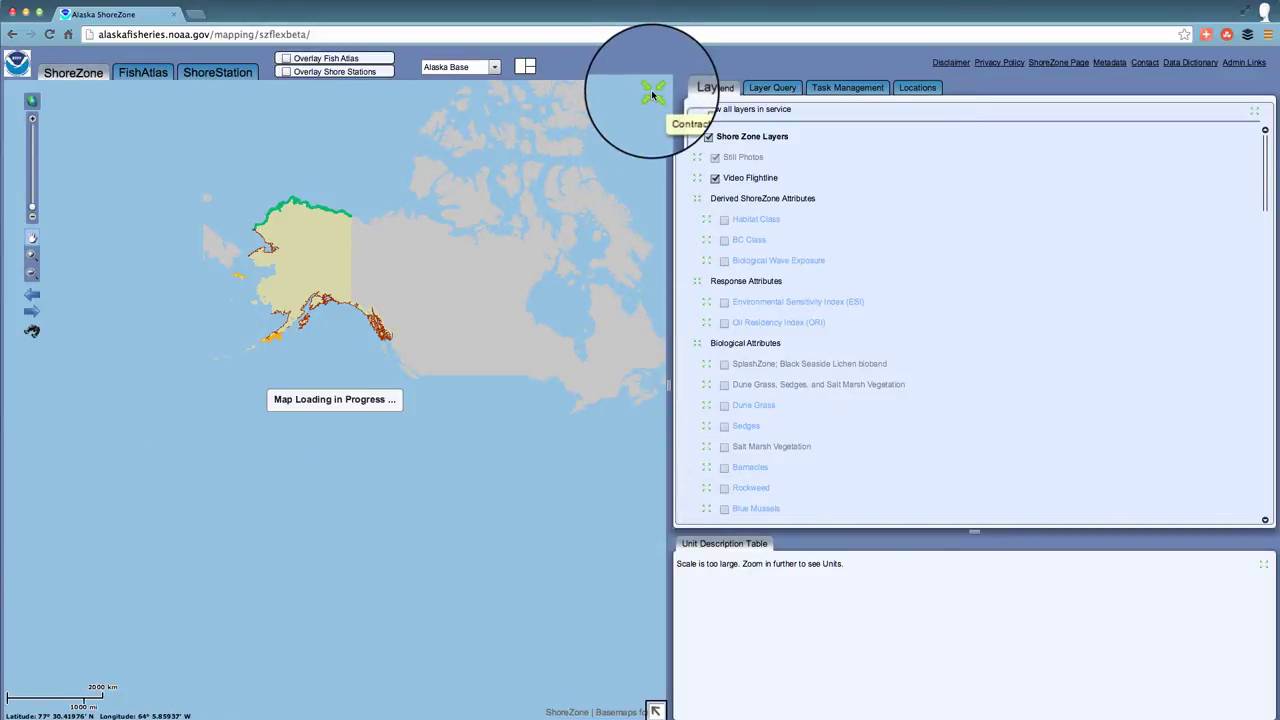
pyautogui.scroll(1, 651, 92)
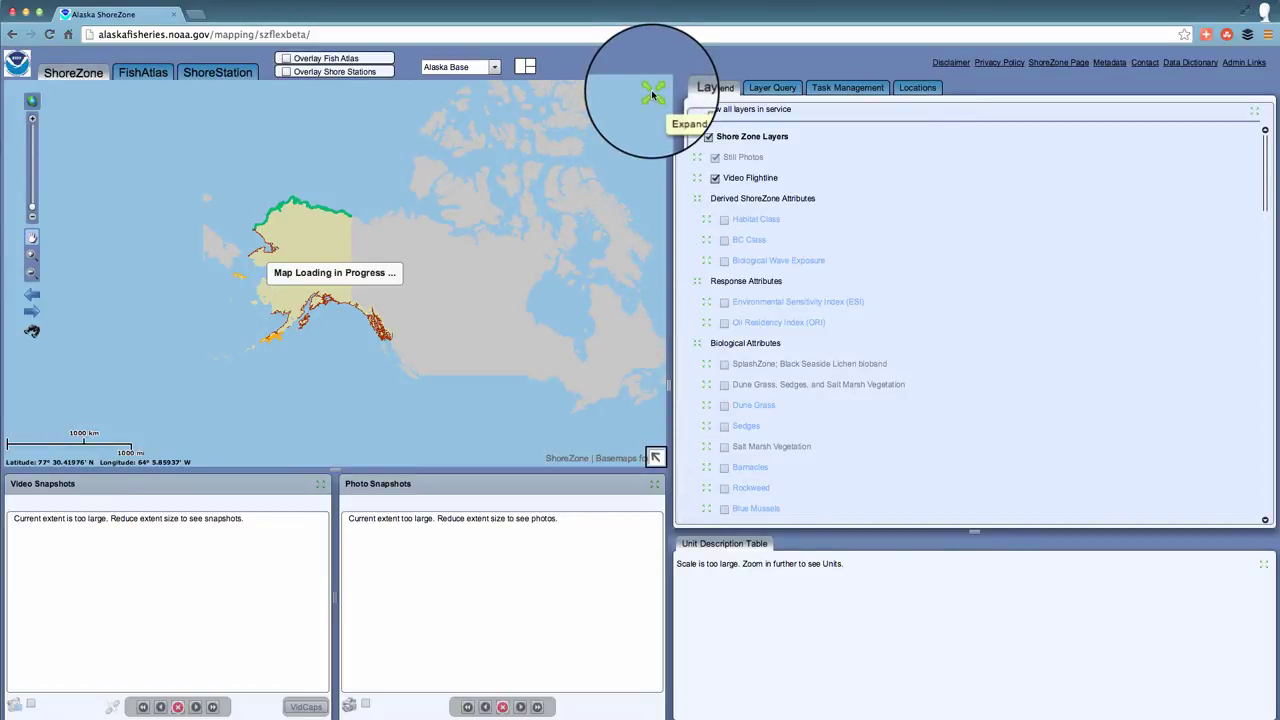
pyautogui.click(528, 68)
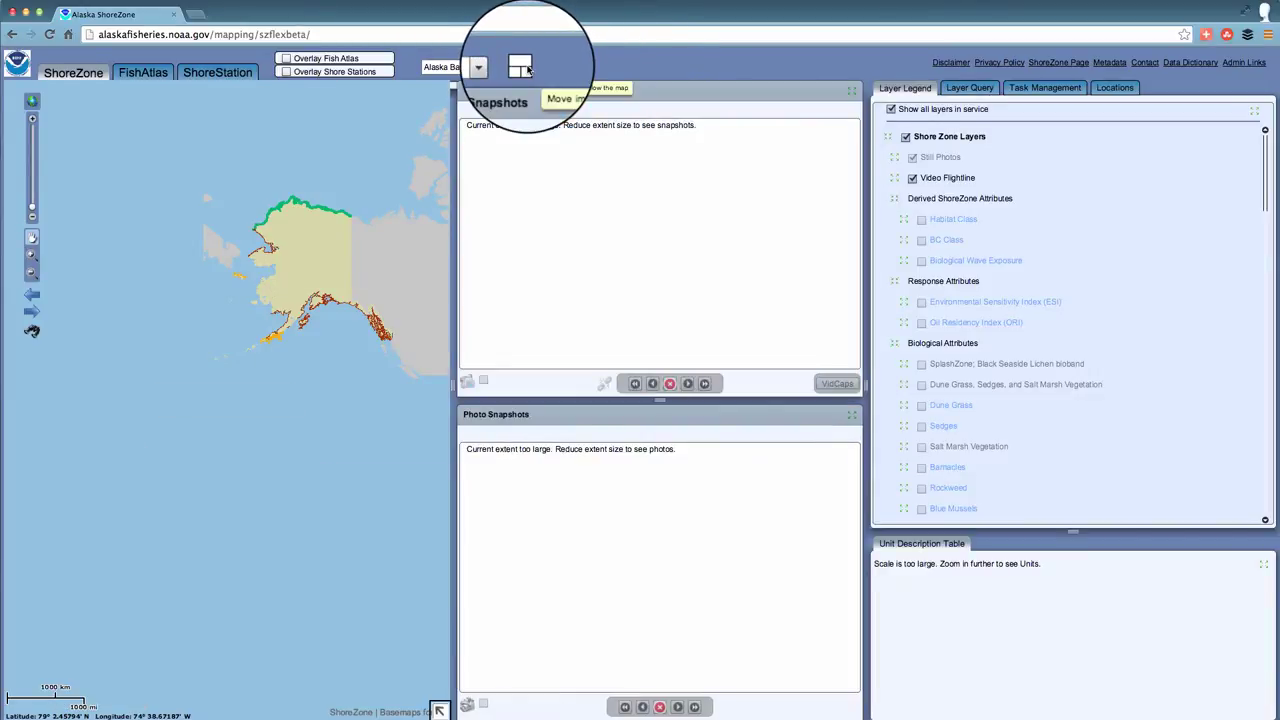
pyautogui.click(528, 68)
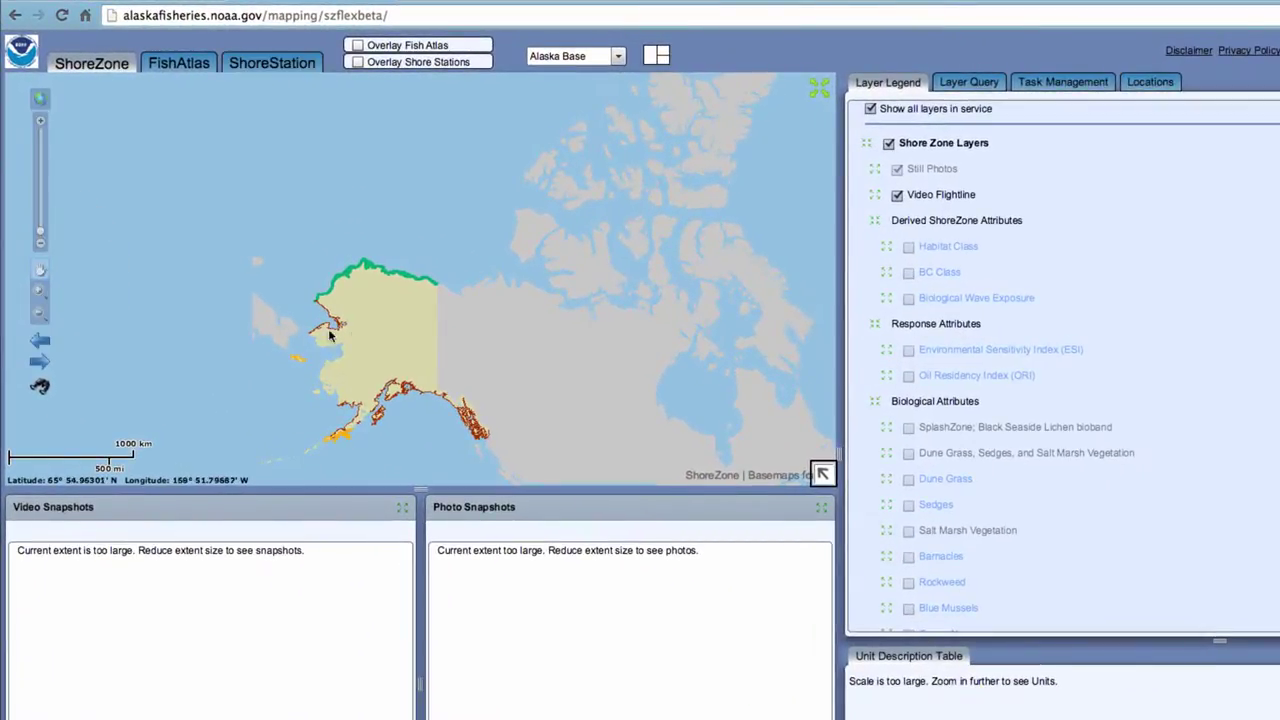
pyautogui.moveTo(350, 338)
pyautogui.mouseDown()
pyautogui.moveTo(348, 281)
pyautogui.moveTo(353, 330)
pyautogui.mouseUp()
# Step: Zoom into the northwest coast, then enter N 61 2167, W 149 9000 in Goto Lat/Long
pyautogui.moveTo(321, 199); pyautogui.dragTo(460, 393)
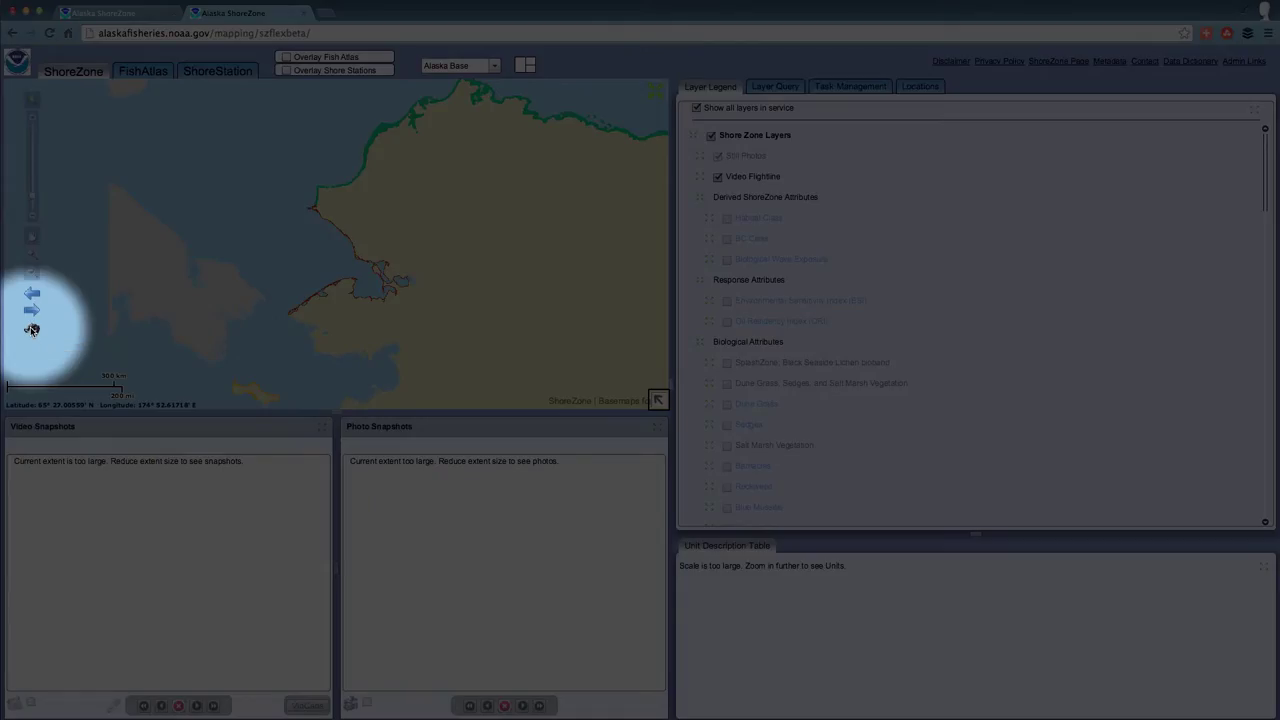
pyautogui.click(31, 330)
pyautogui.click(558, 352)
pyautogui.write('61')
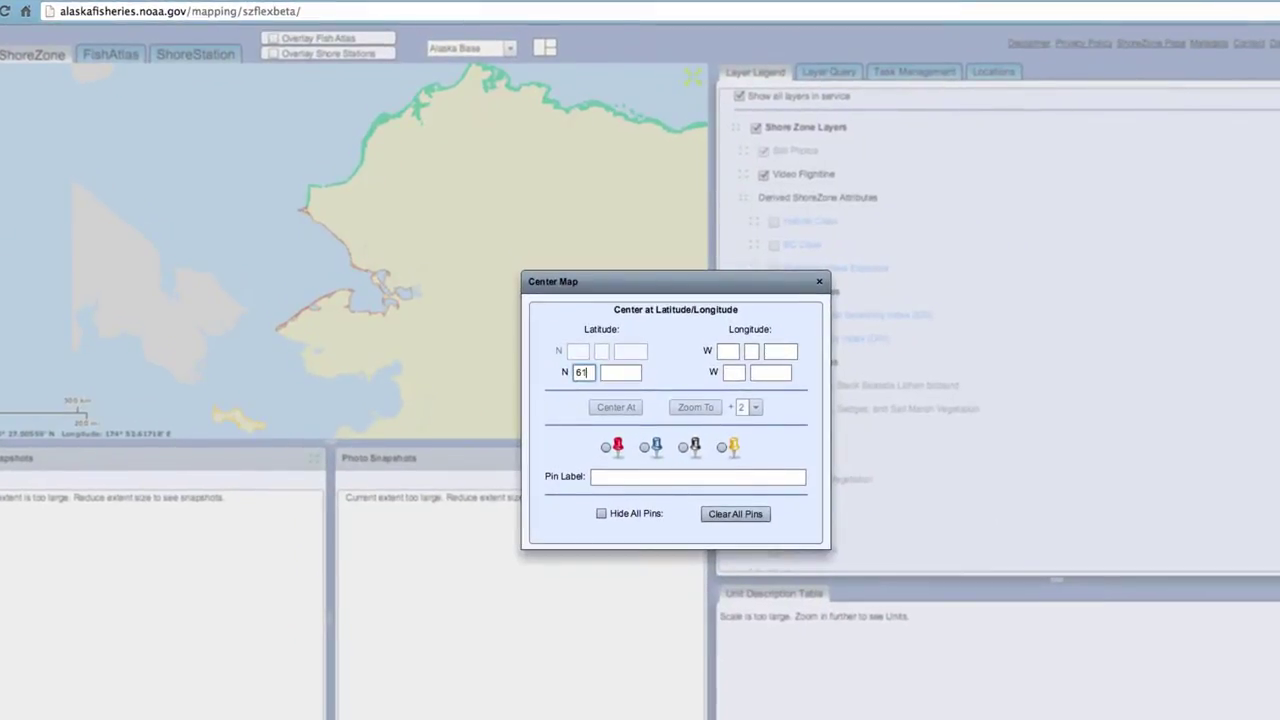
pyautogui.click(617, 374)
pyautogui.click(732, 372)
pyautogui.write('149')
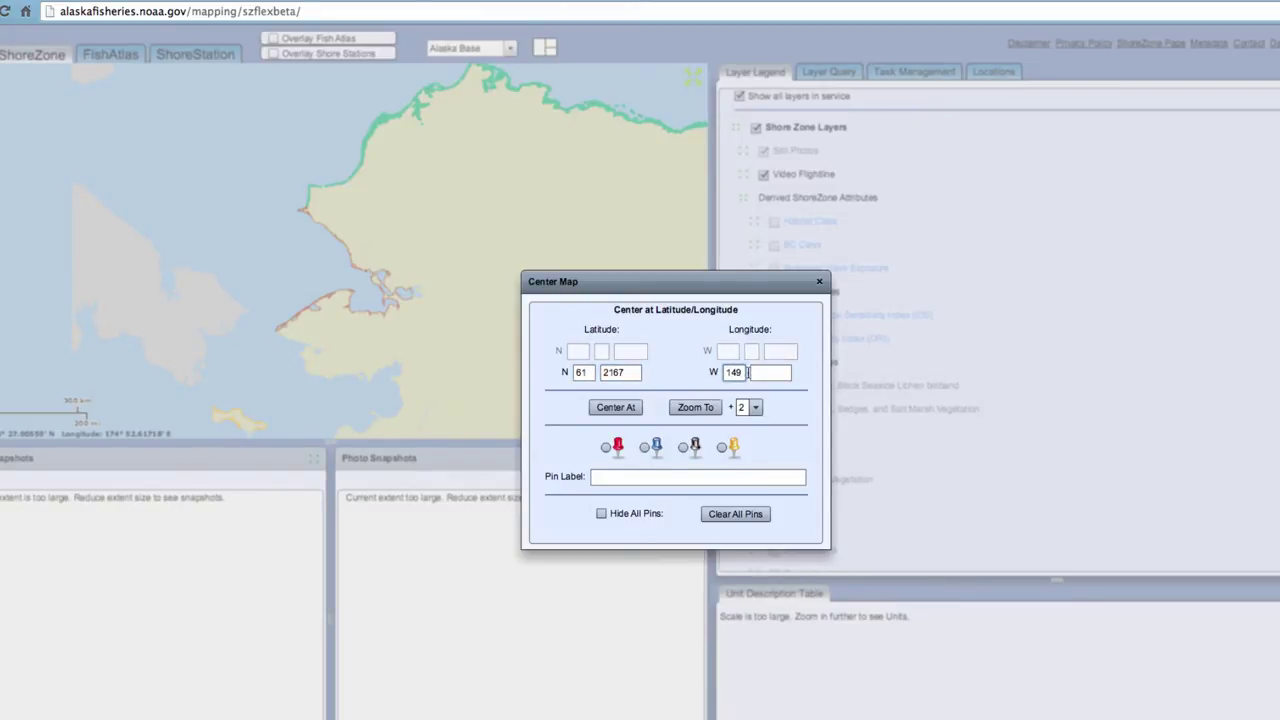
pyautogui.click(756, 372)
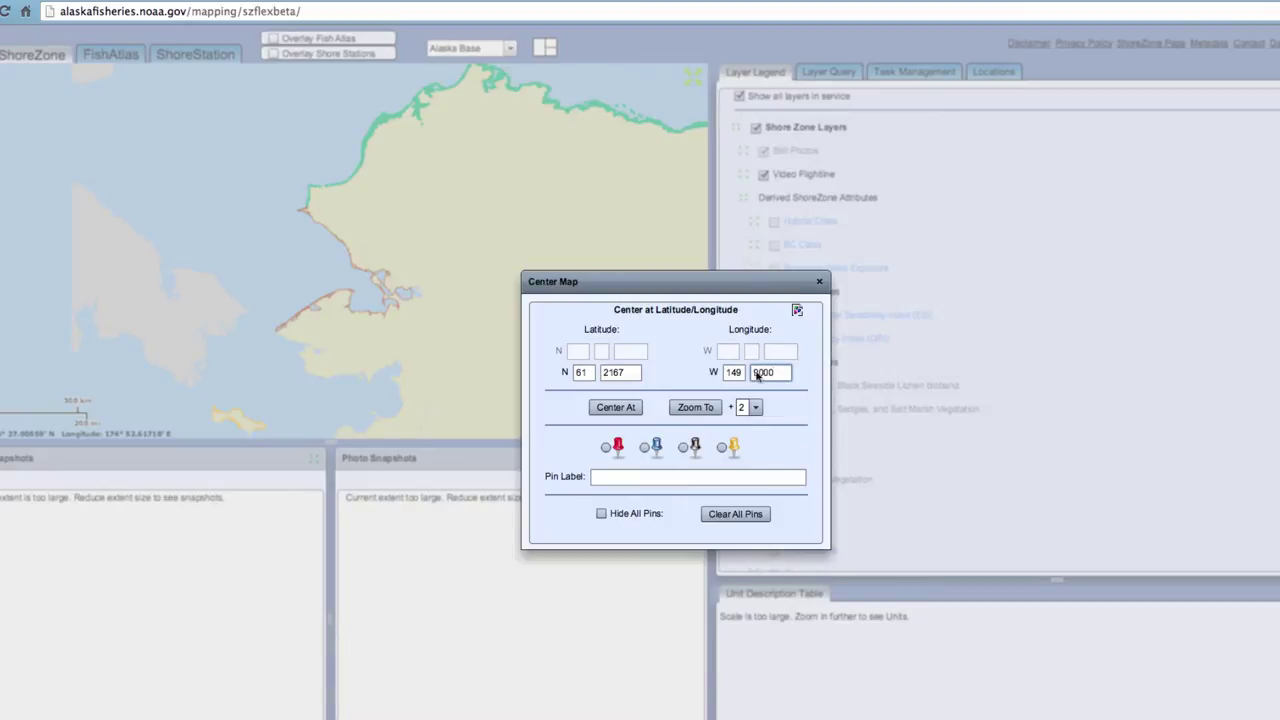
pyautogui.write('9000')
# Step: Set zoom level 4, choose the red pin and label it Anchorage
pyautogui.click(755, 408)
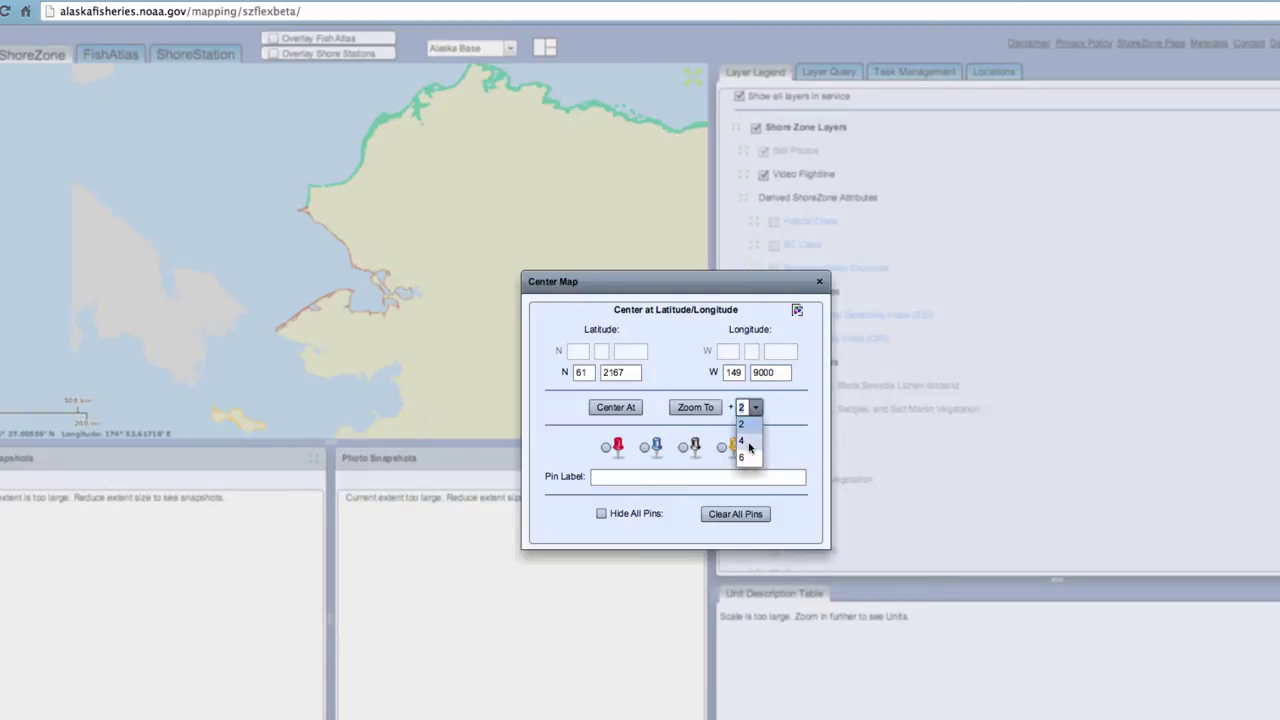
pyautogui.click(741, 441)
pyautogui.click(606, 447)
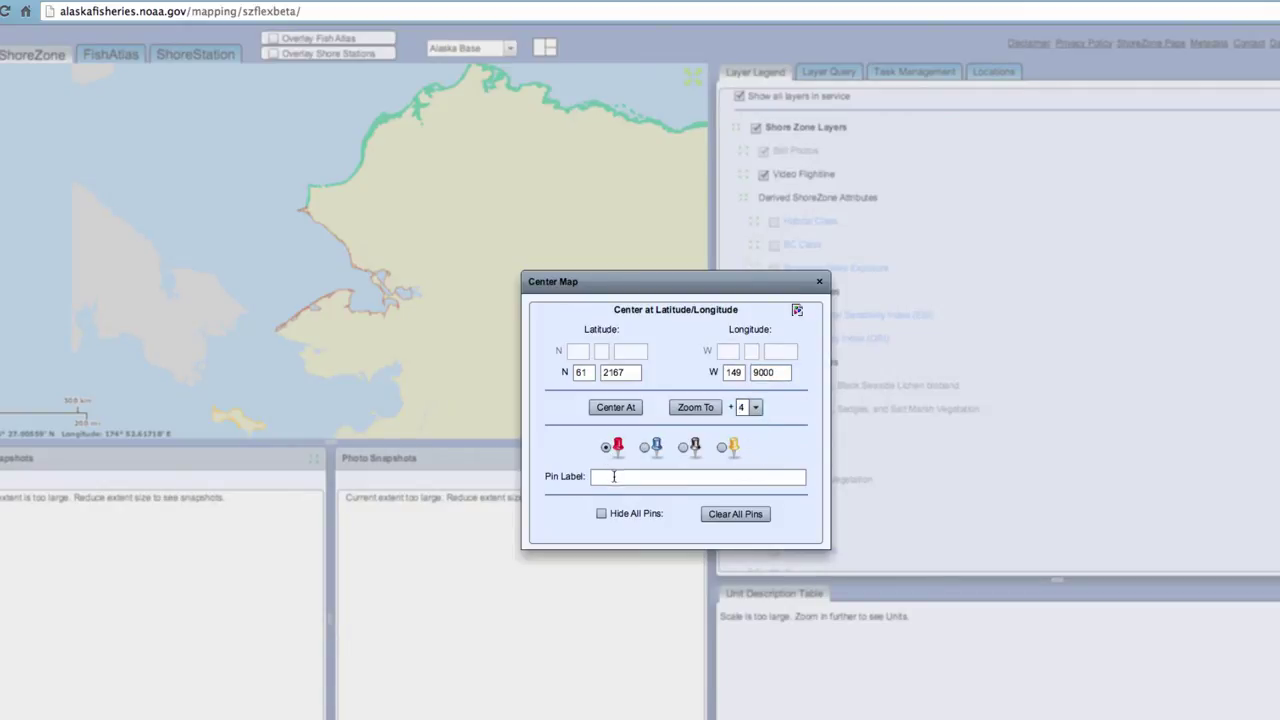
pyautogui.click(614, 477)
pyautogui.write('Anchorage')
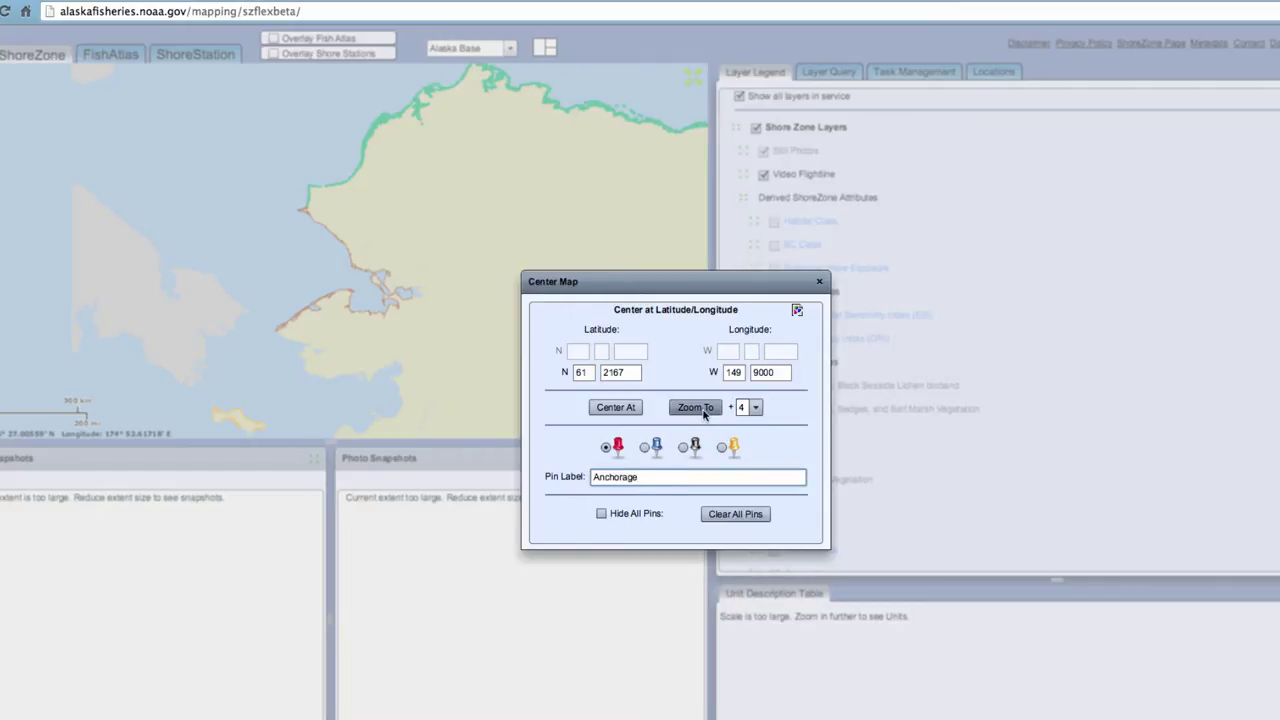
# Step: Zoom to the Anchorage pin, glance at the overview map, then return to full Alaska extent
pyautogui.click(697, 408)
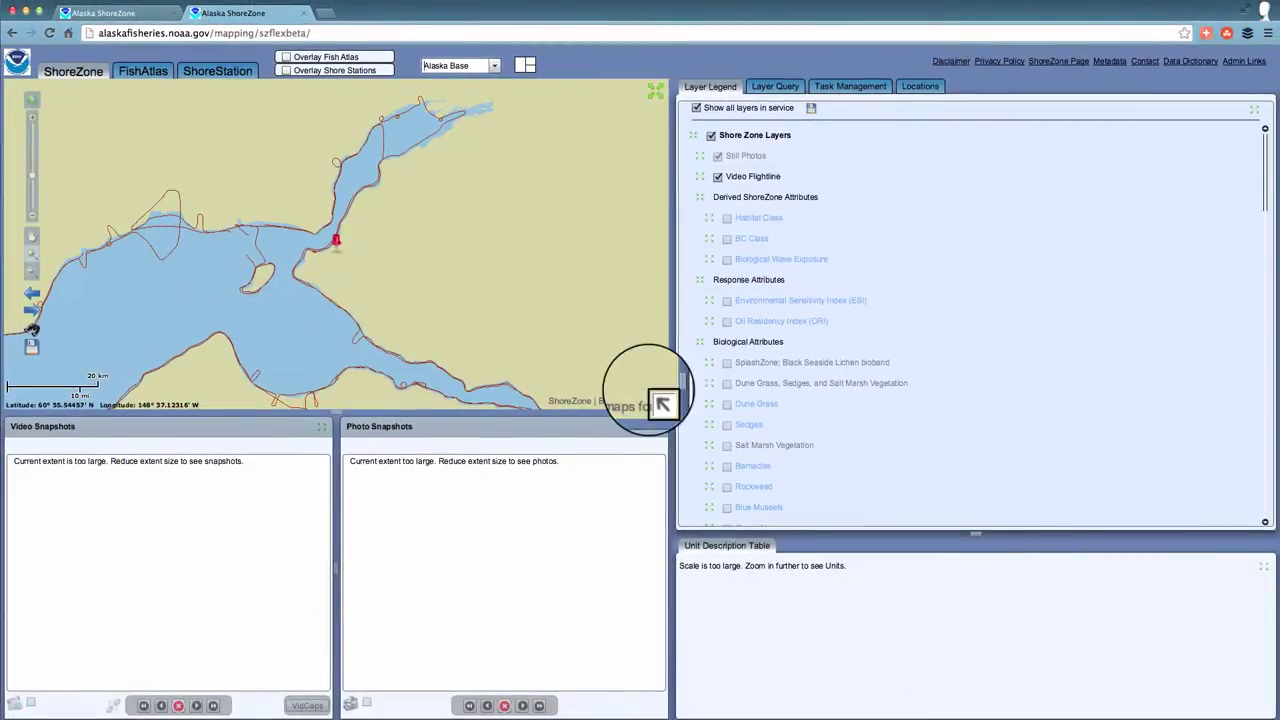
pyautogui.click(657, 401)
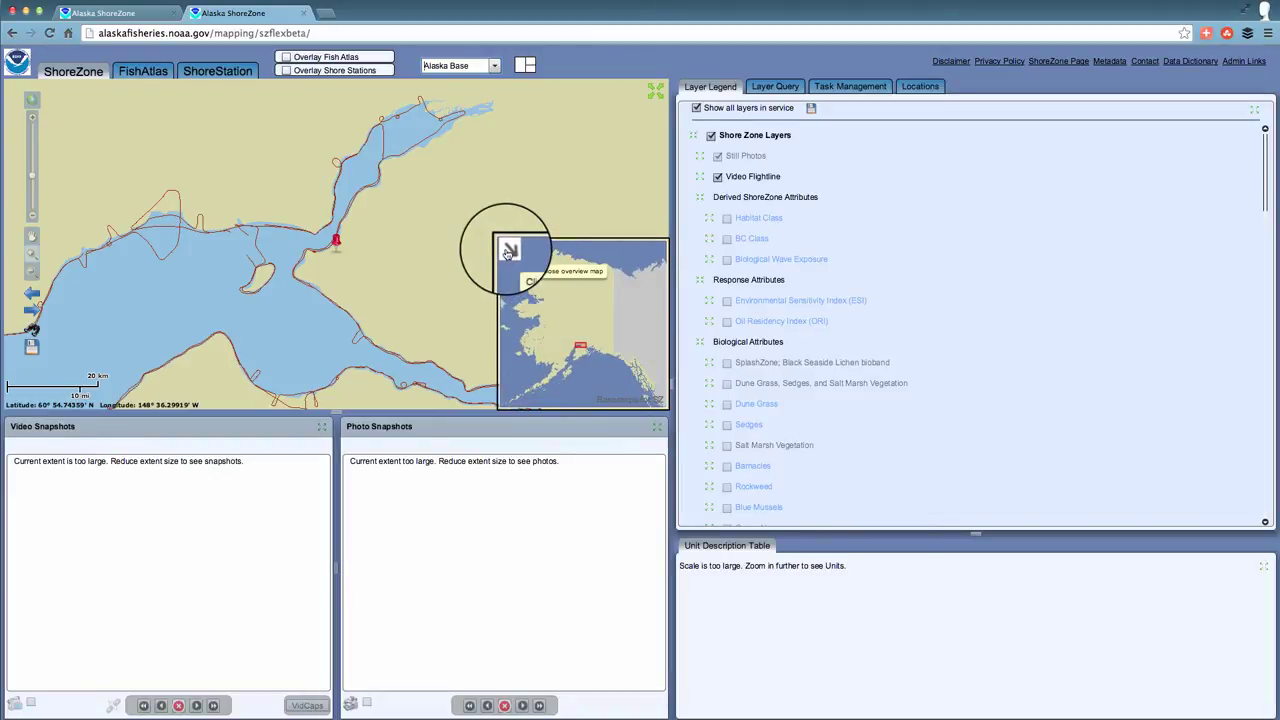
pyautogui.click(508, 250)
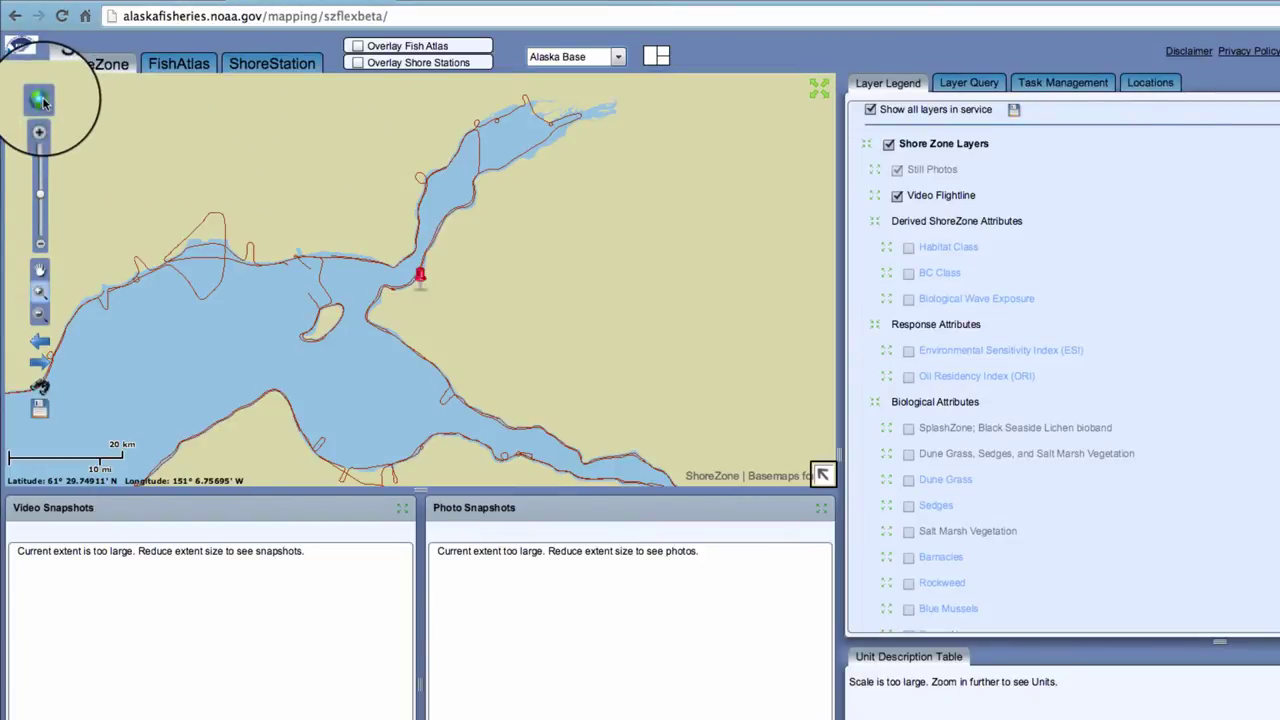
pyautogui.click(40, 100)
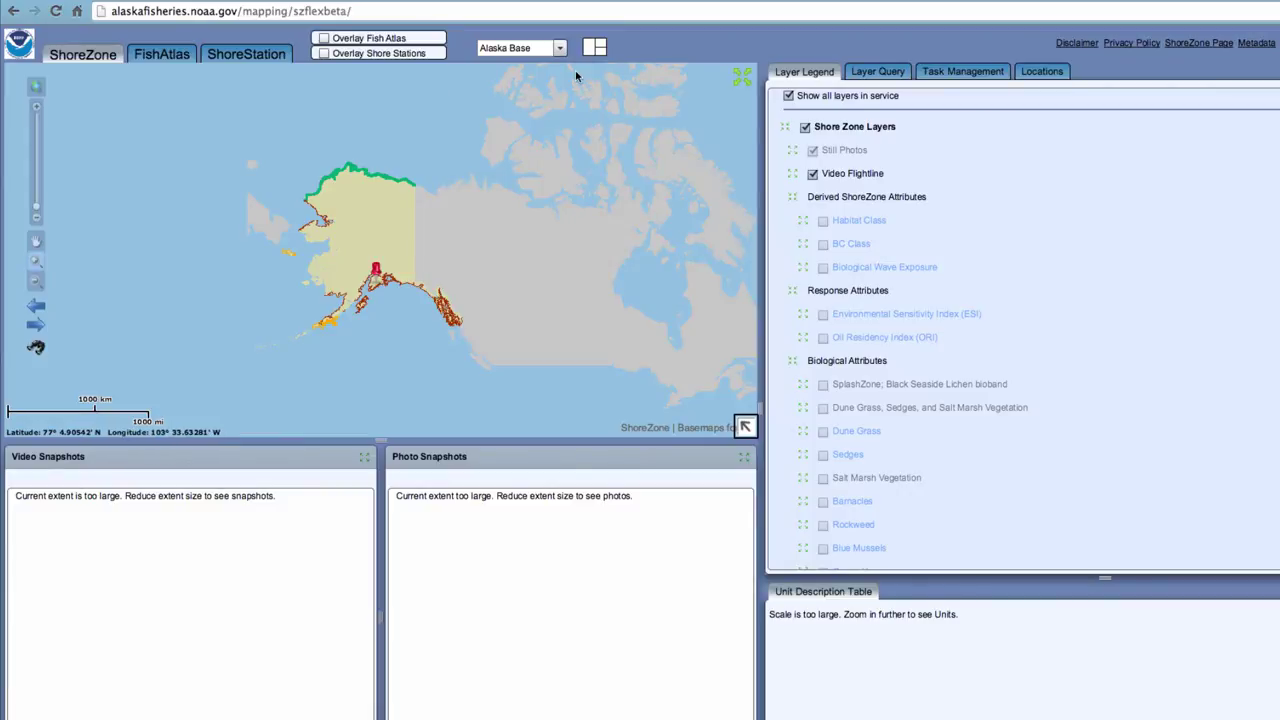
# Step: Zoom the map to Kodiak from the Locations tab's Ports/Towns list
pyautogui.click(1037, 78)
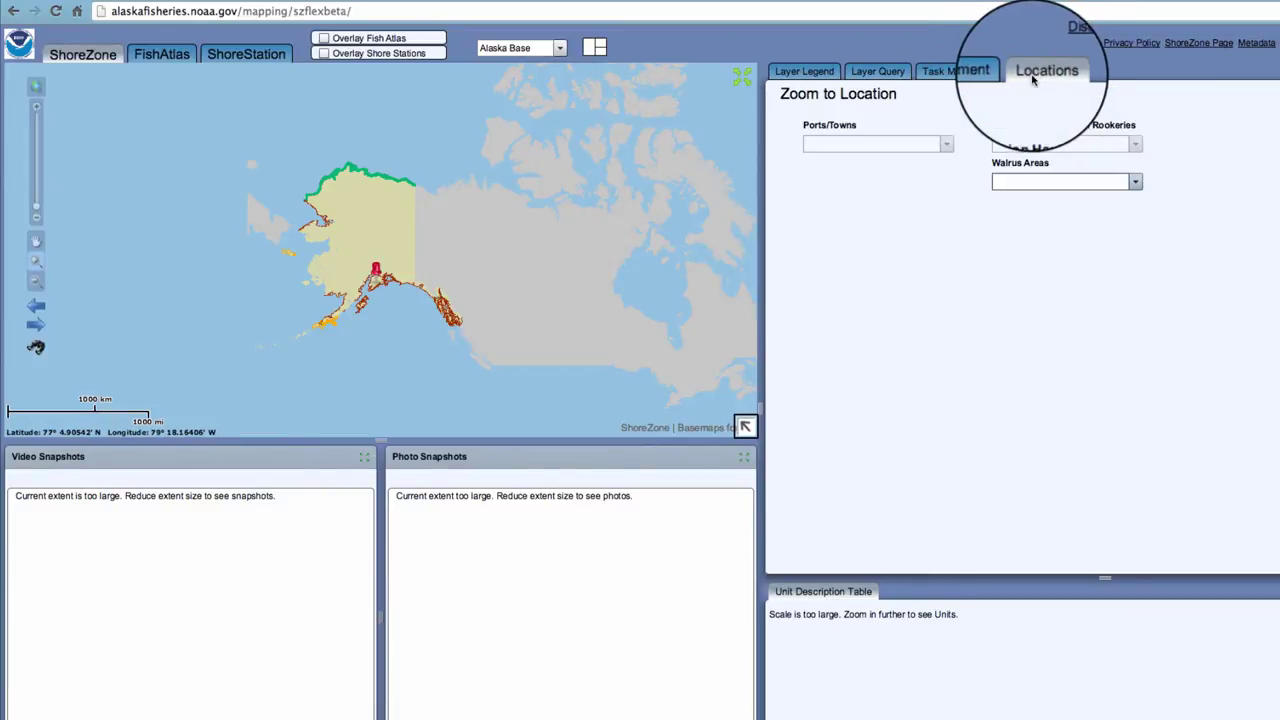
pyautogui.click(946, 144)
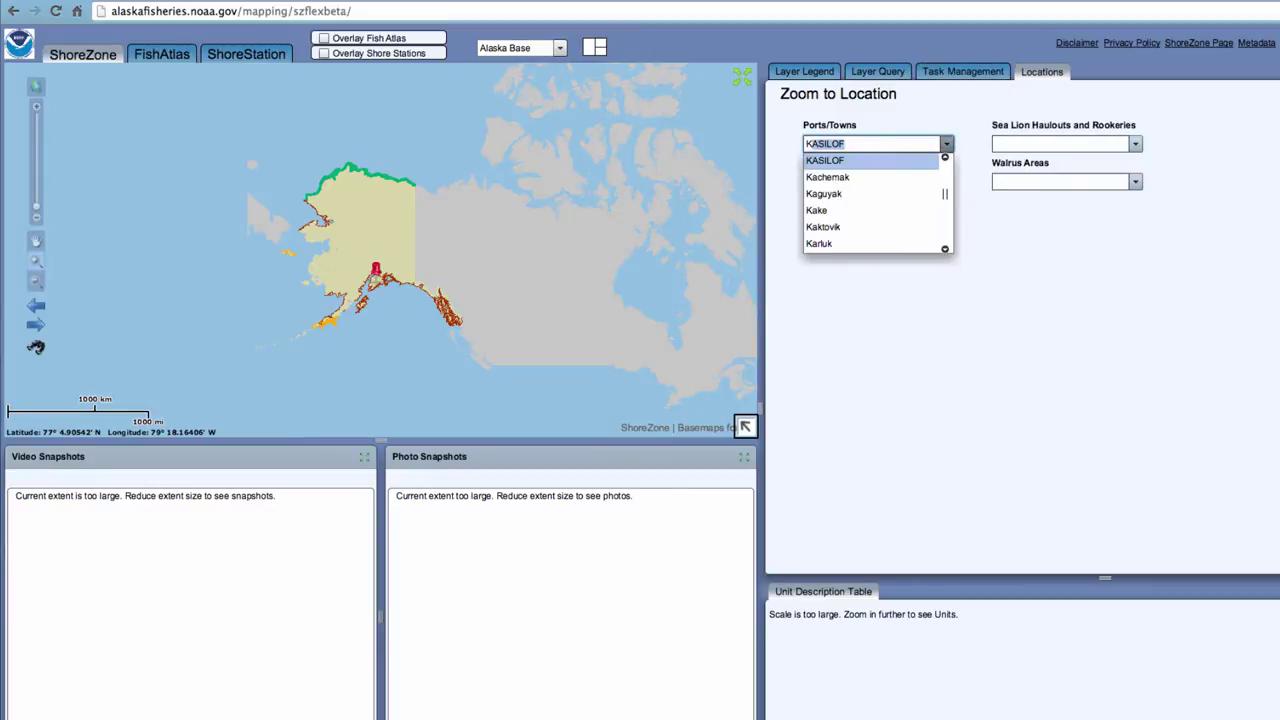
pyautogui.write('Kodiak')
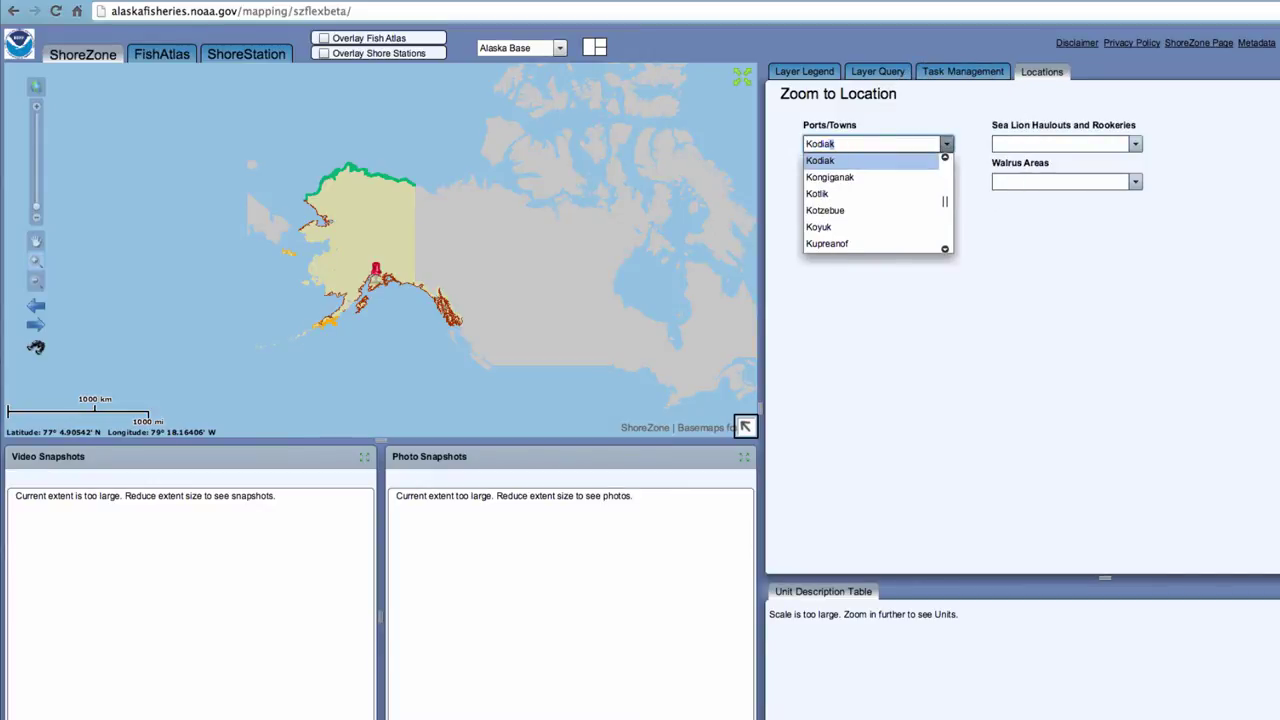
pyautogui.click(846, 161)
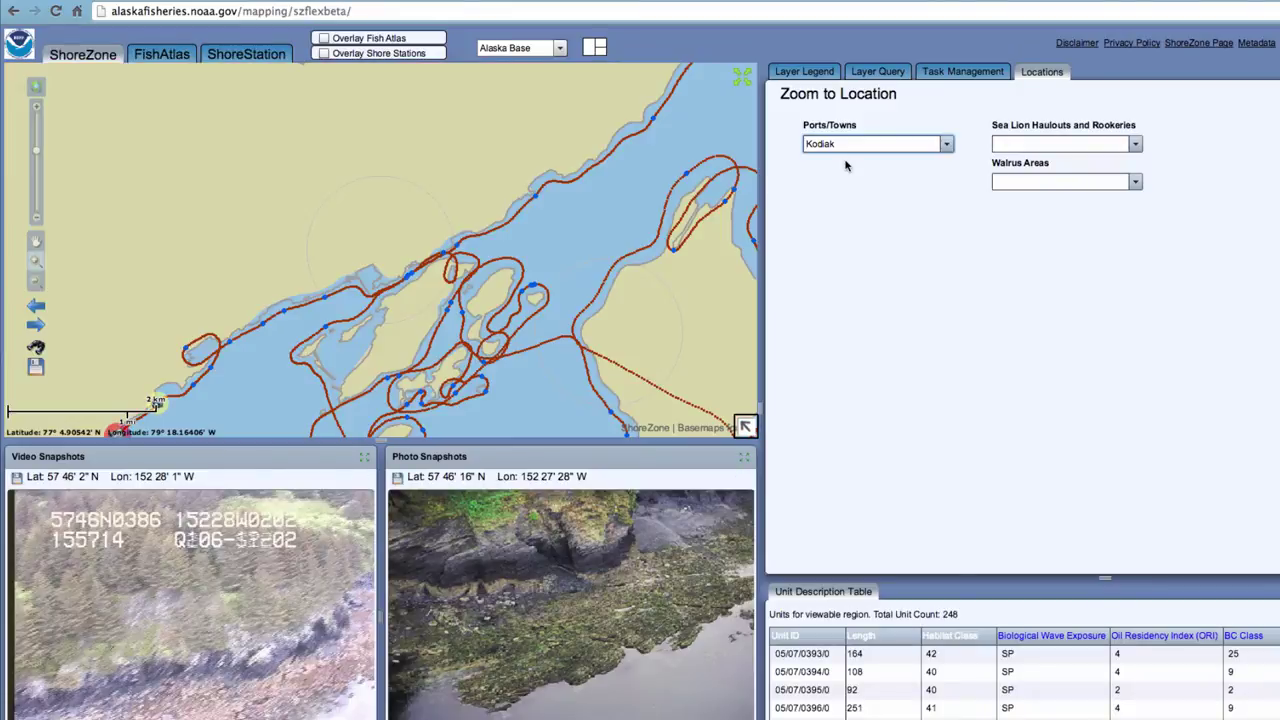
# Step: Zoom back out to all of Alaska with the full-extent button atop the zoom slider
pyautogui.click(36, 88)
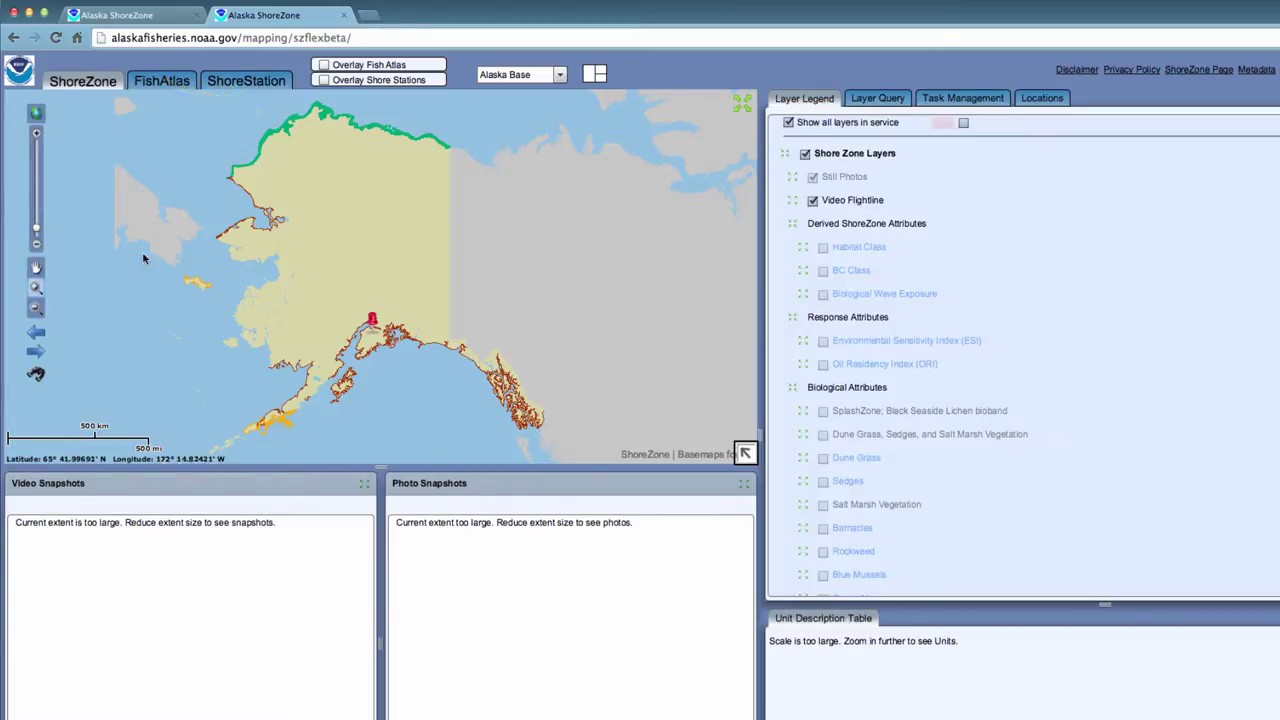
# Step: Drag successive zoom boxes onto the northwest Alaska barrier spit until its 52 shore units load
pyautogui.scroll(2, 226, 178)
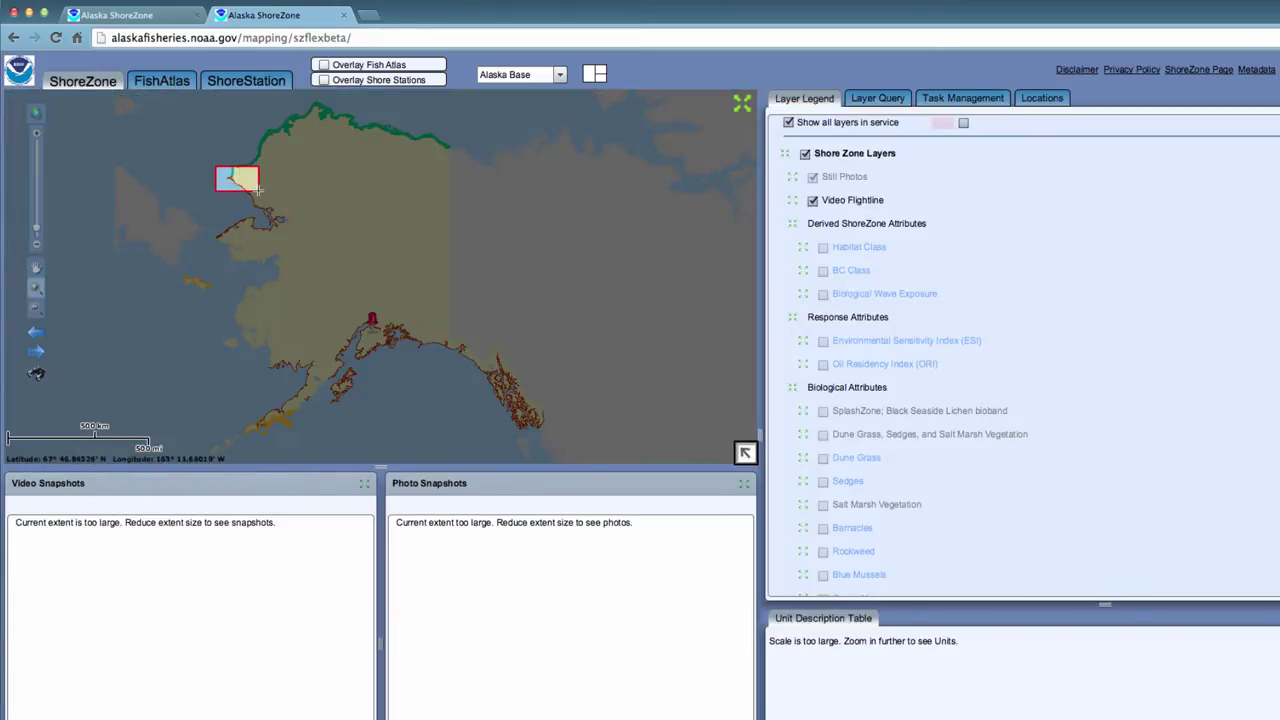
pyautogui.scroll(3, 226, 176)
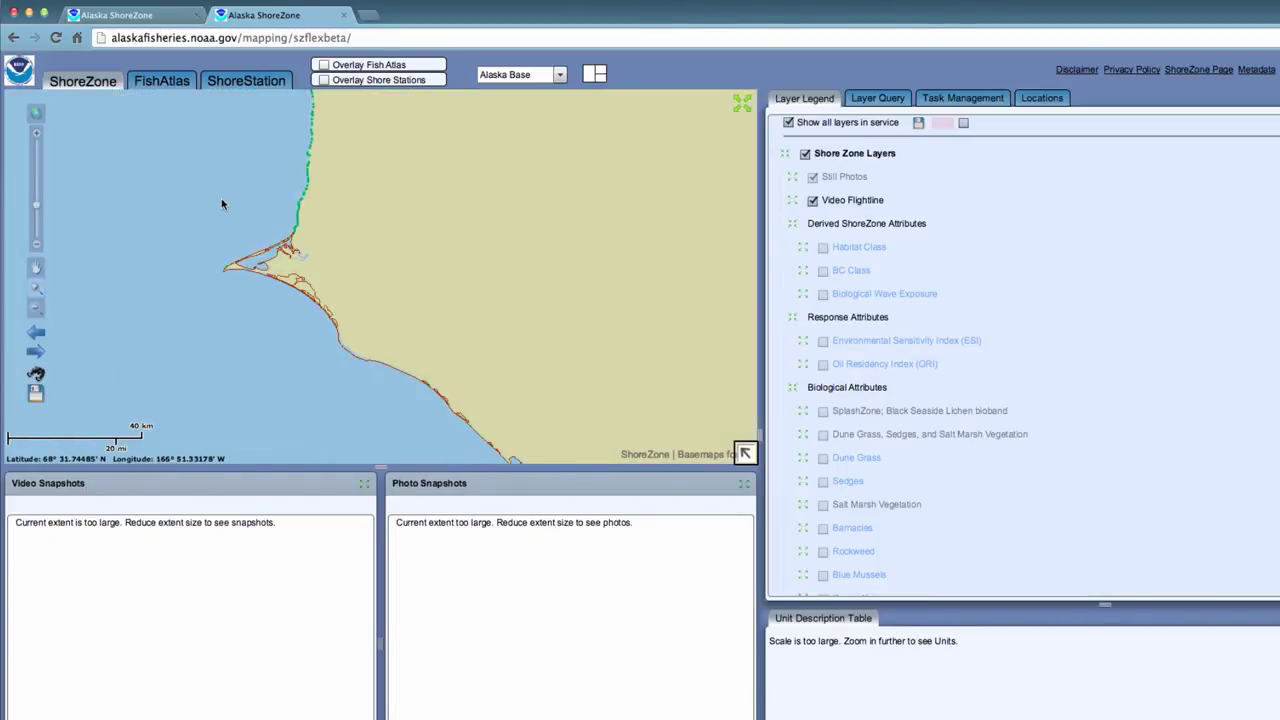
pyautogui.moveTo(221, 198); pyautogui.dragTo(323, 279)
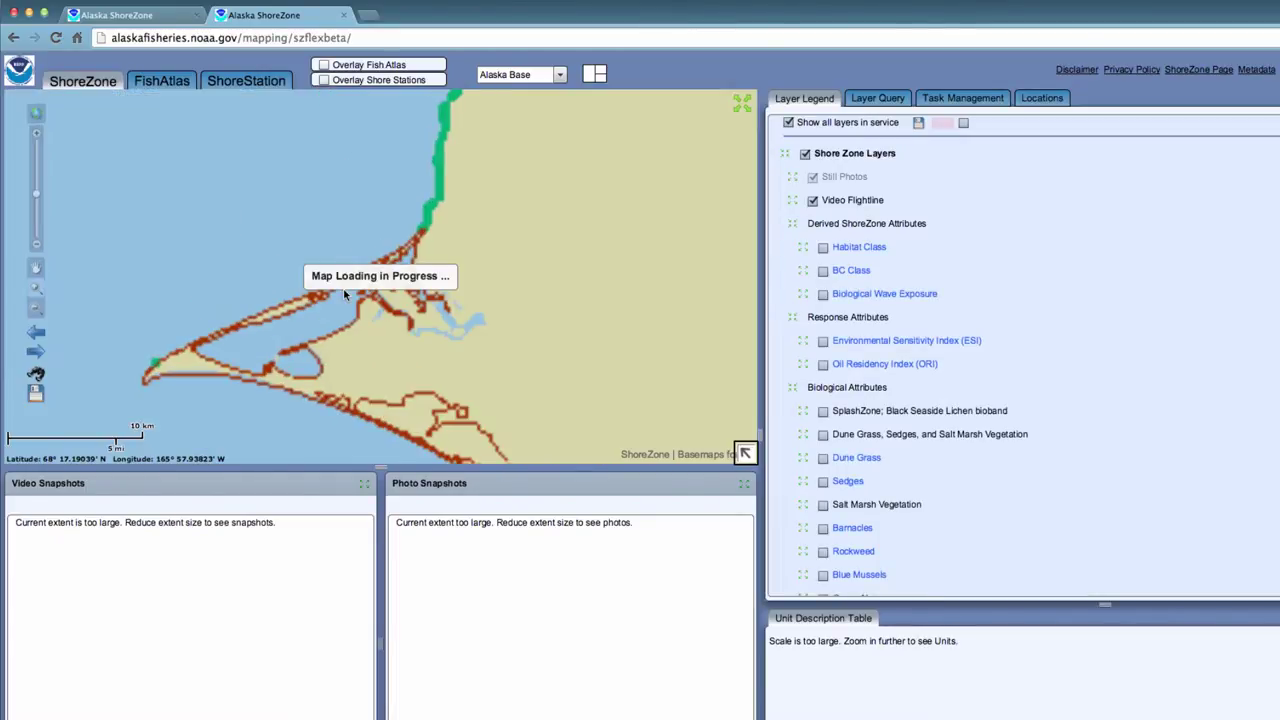
pyautogui.moveTo(150, 191); pyautogui.dragTo(531, 437)
pyautogui.moveTo(315, 119); pyautogui.dragTo(663, 312)
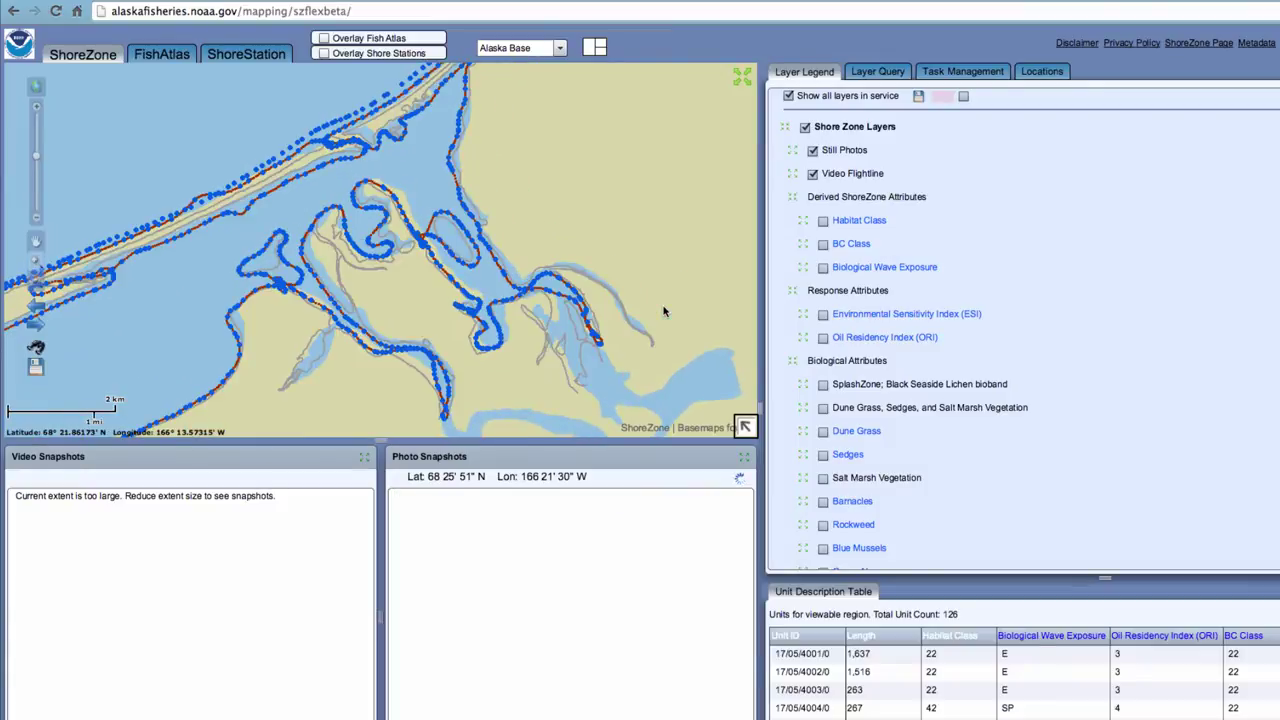
pyautogui.moveTo(298, 65); pyautogui.dragTo(537, 212)
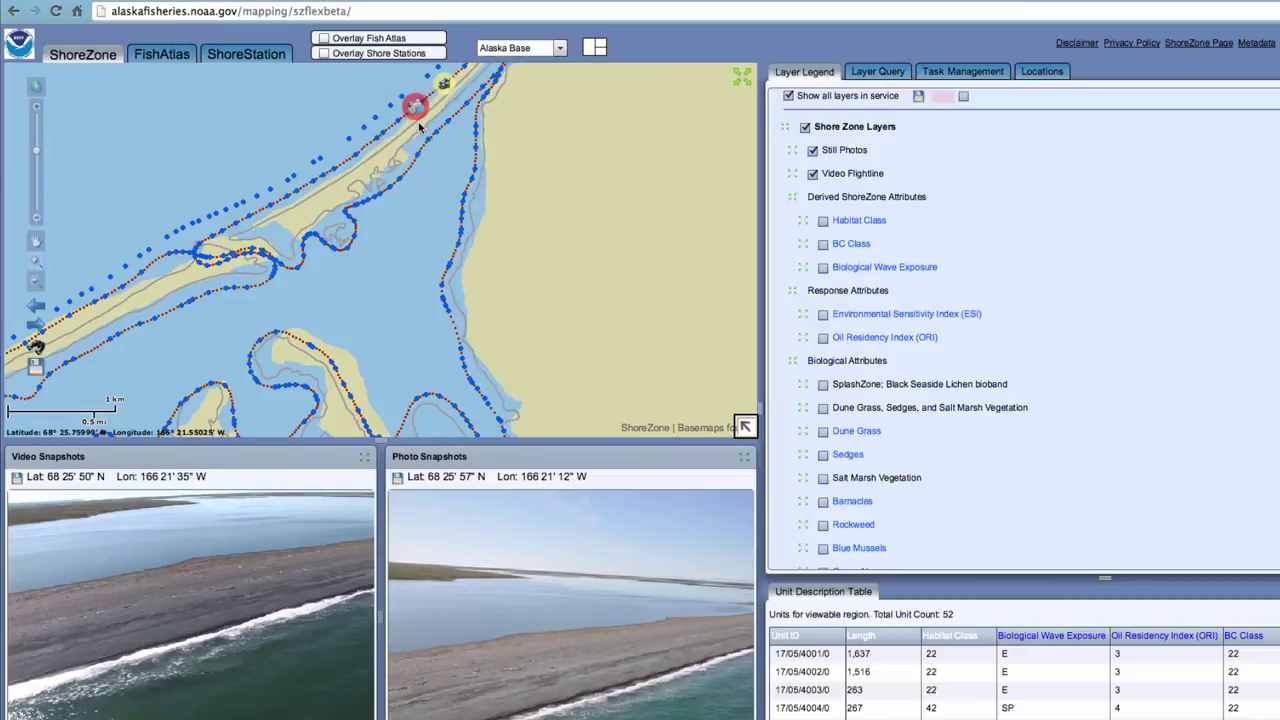
# Step: Cycle the basemap through Topo, Aerial and Nautical Charts, ending on GINA BDL imagery
pyautogui.click(559, 48)
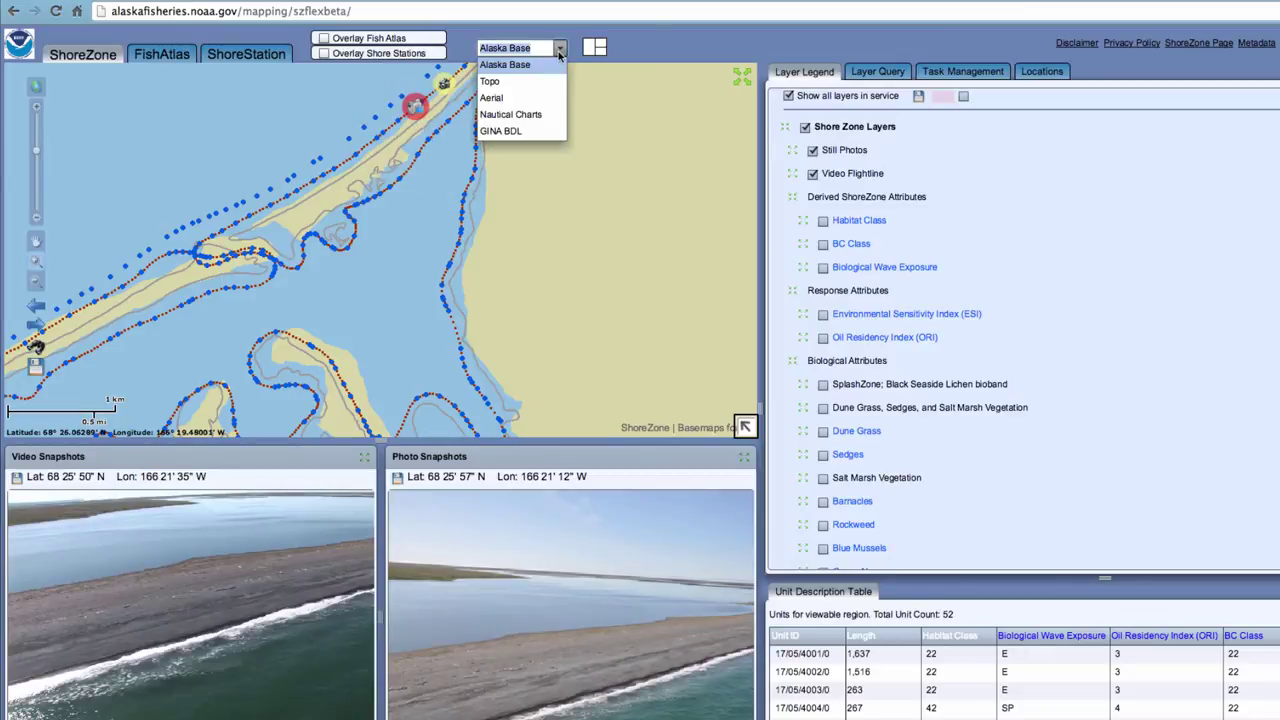
pyautogui.click(550, 77)
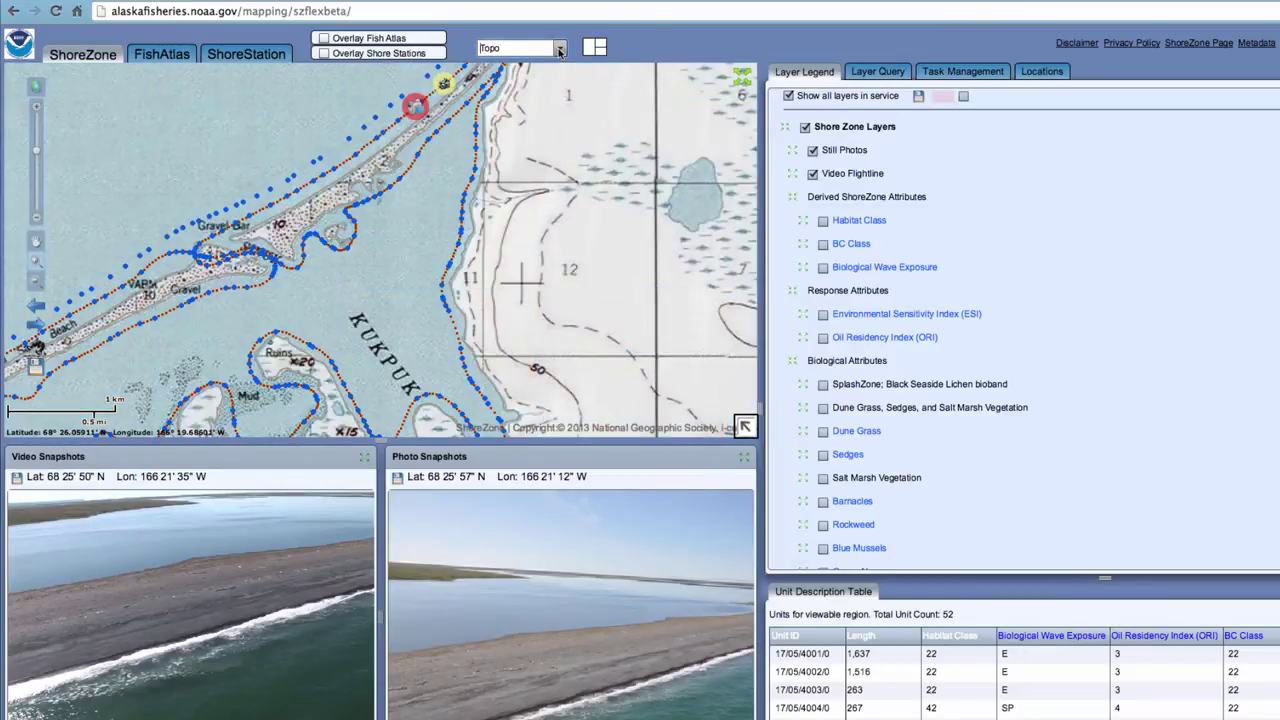
pyautogui.click(559, 48)
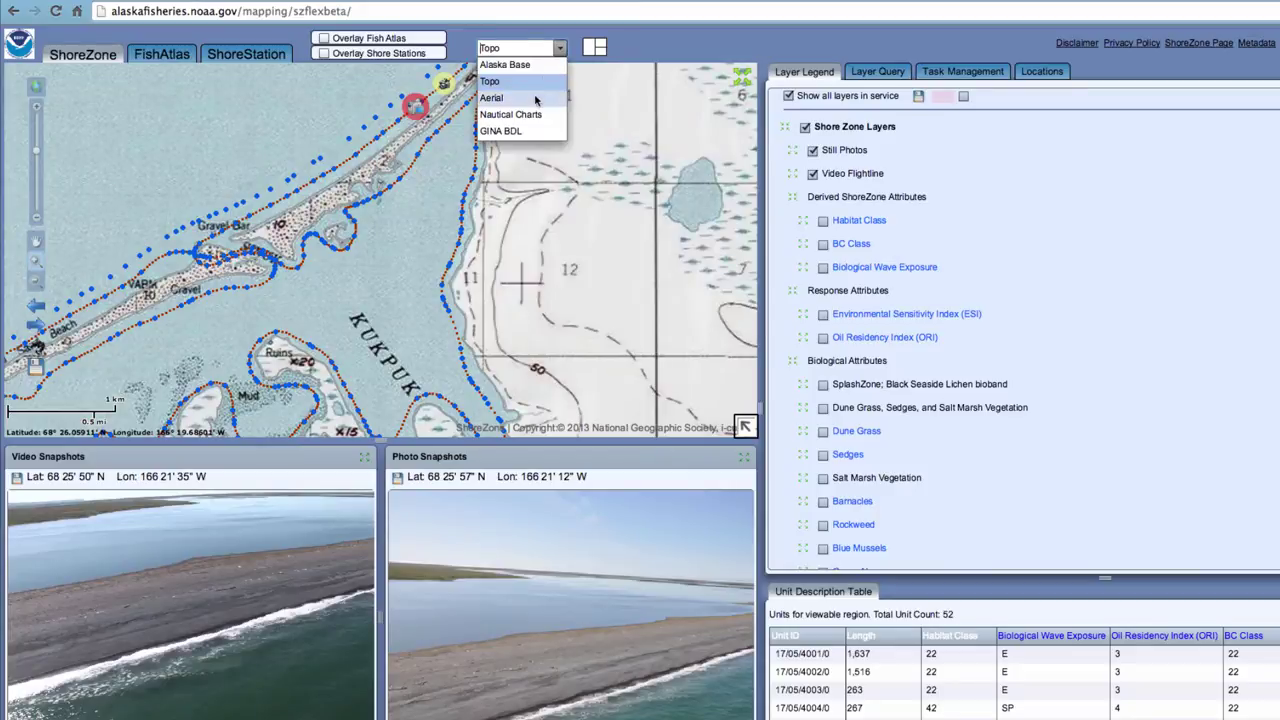
pyautogui.click(534, 97)
pyautogui.click(559, 48)
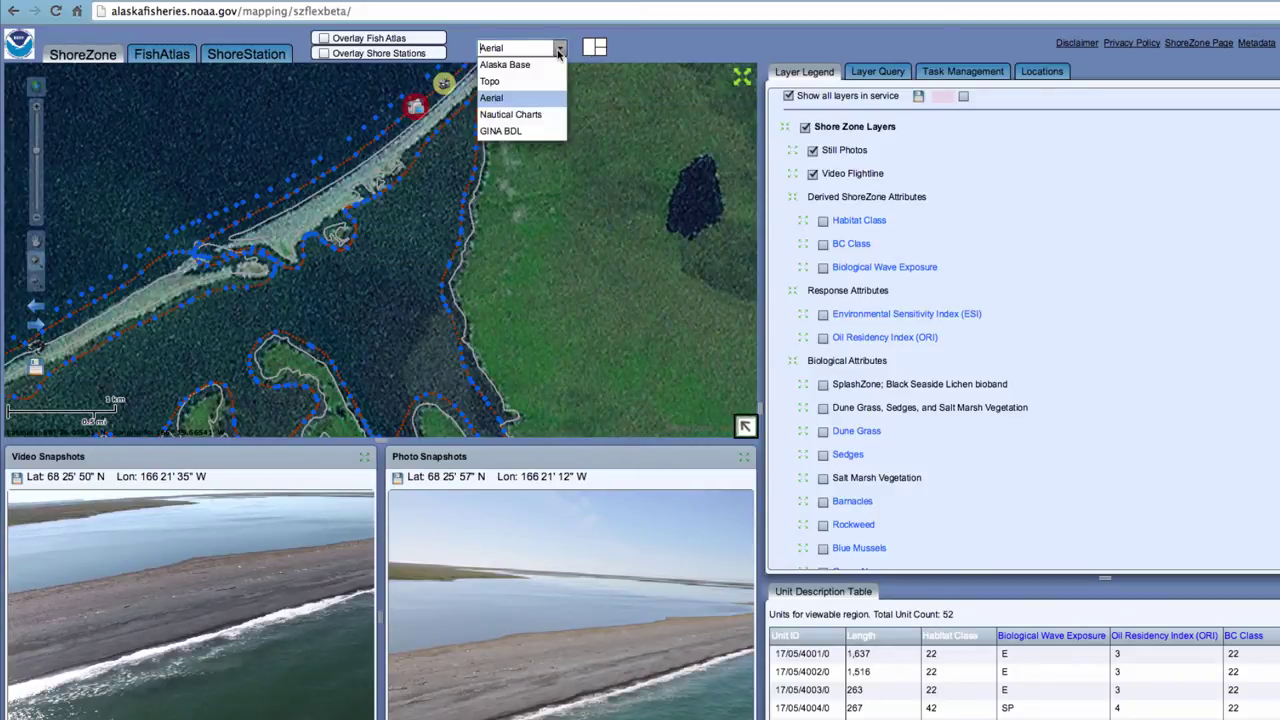
pyautogui.click(540, 114)
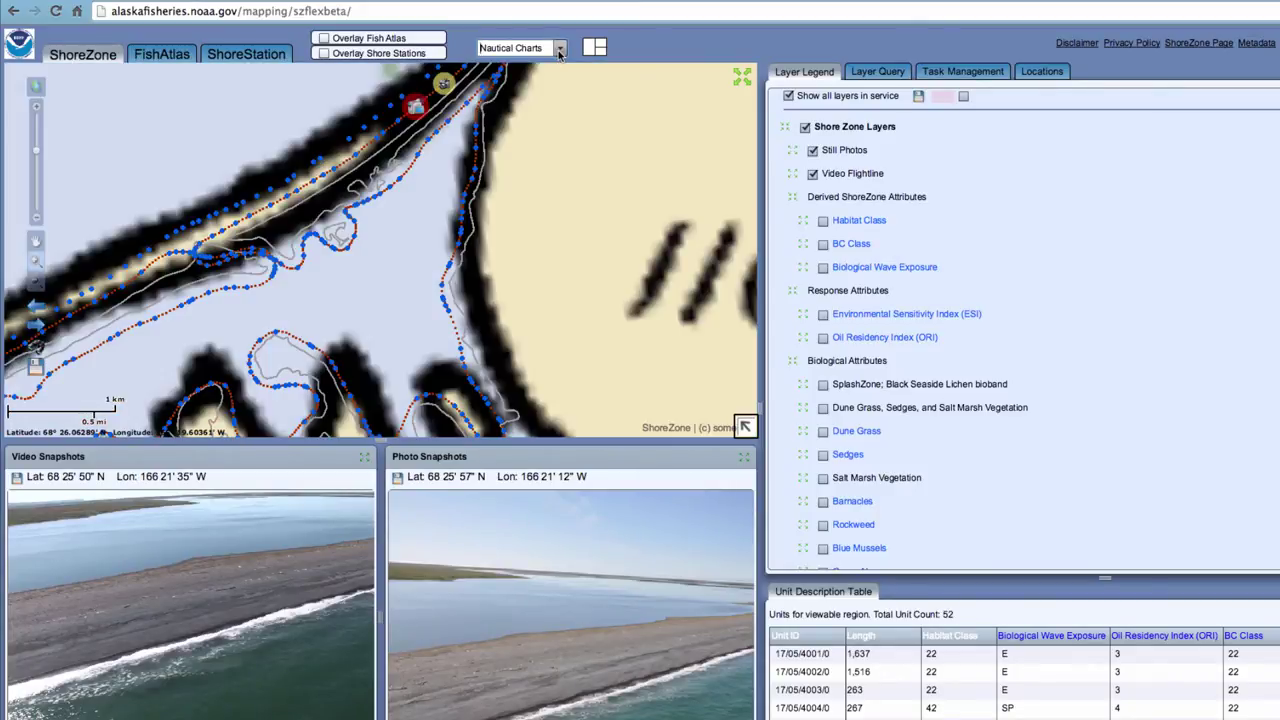
pyautogui.click(559, 50)
pyautogui.click(534, 135)
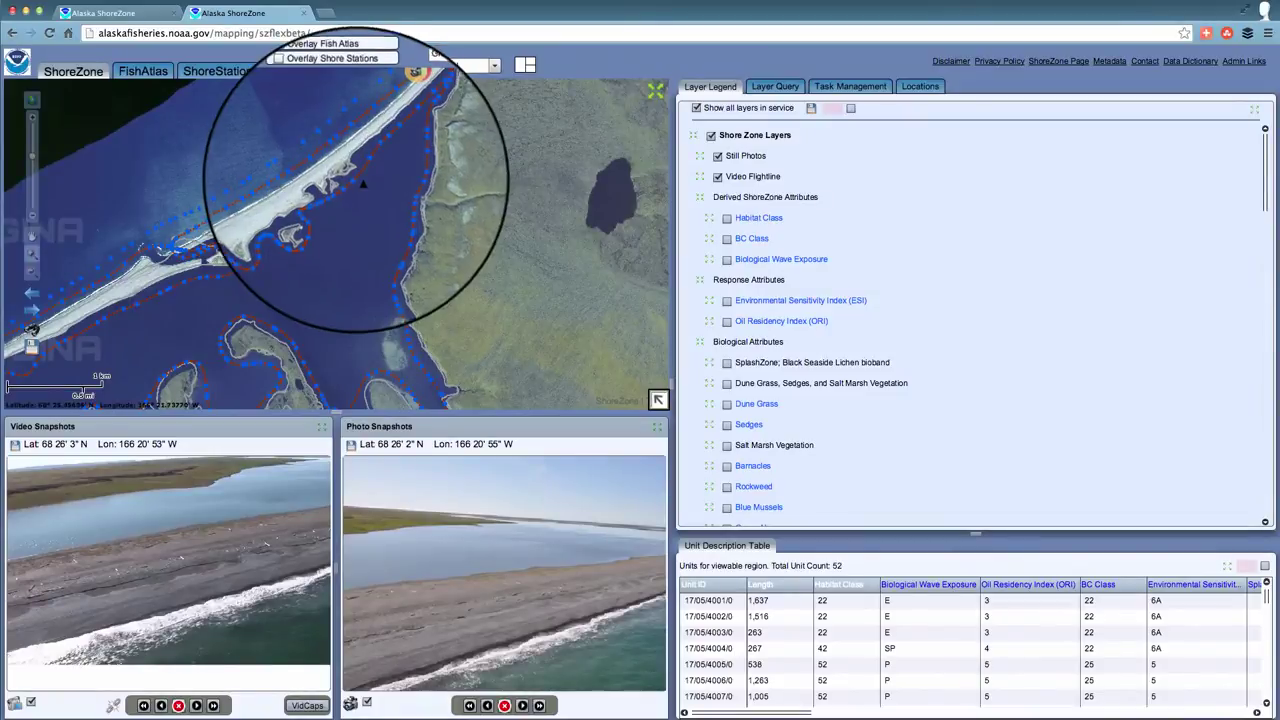
# Step: Play video snapshots from a flightline point, maximize then restore the video panel, and stop playback
pyautogui.click(408, 86)
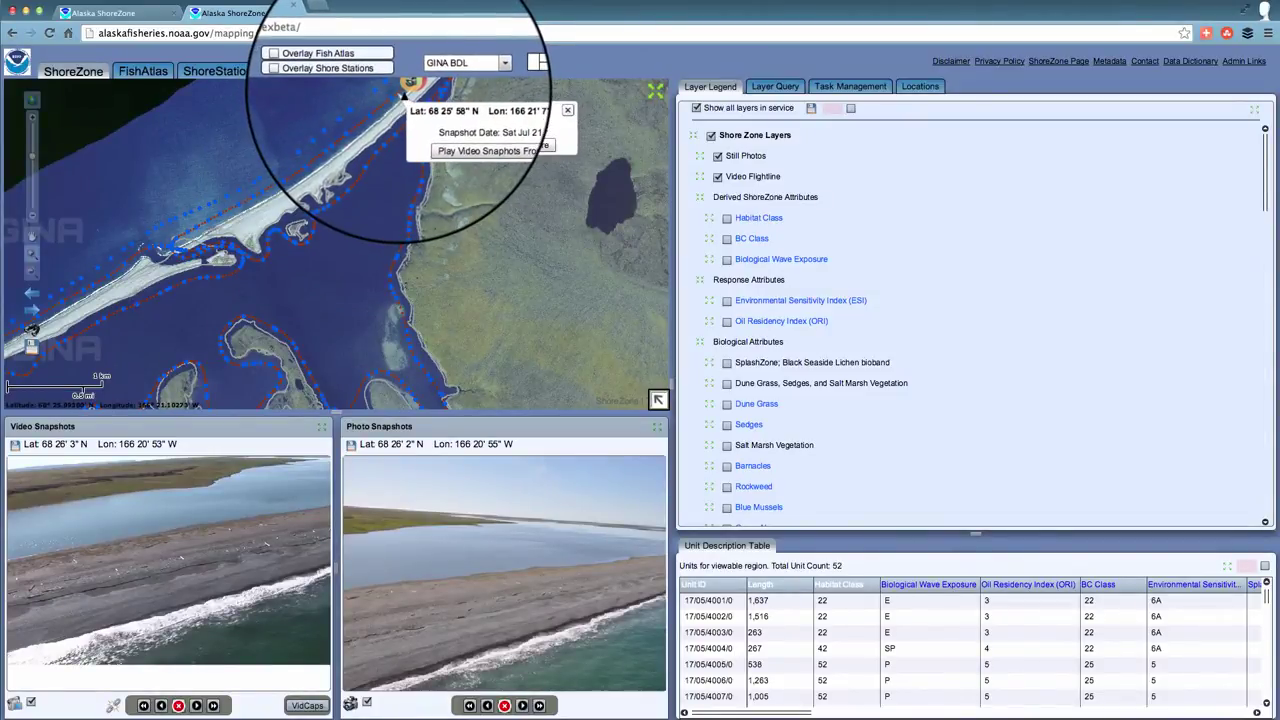
pyautogui.click(437, 146)
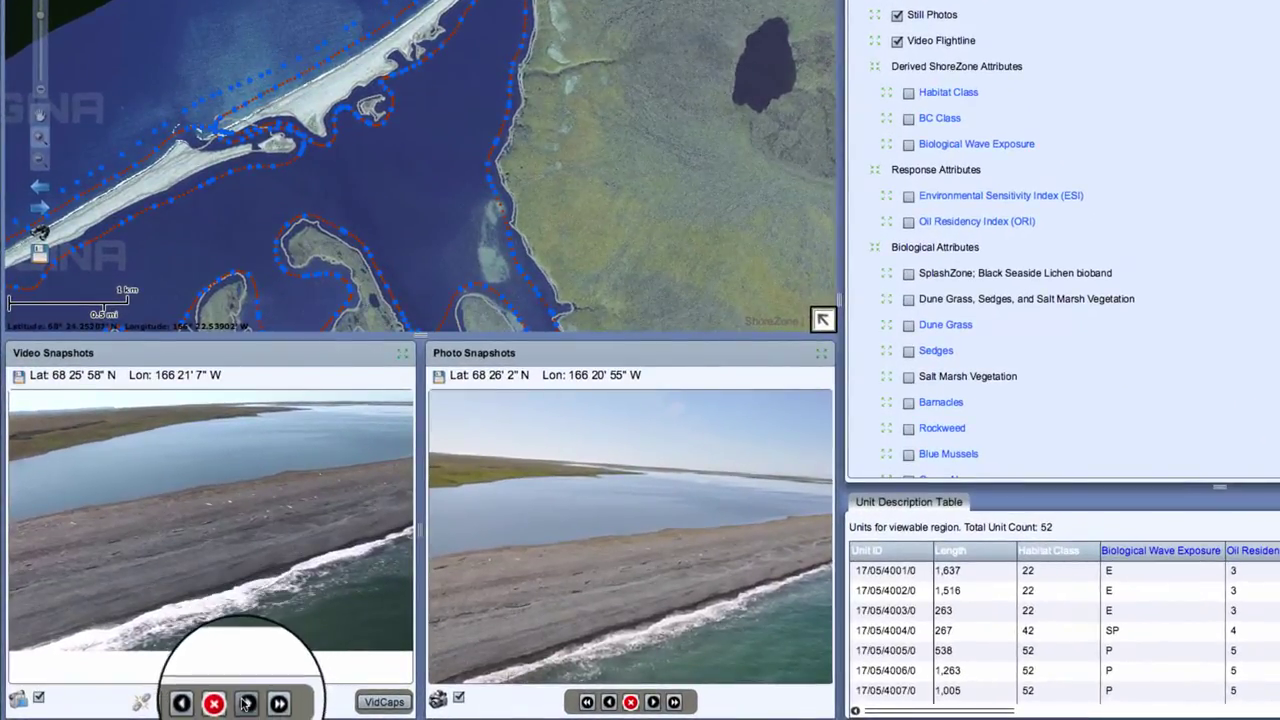
pyautogui.click(246, 703)
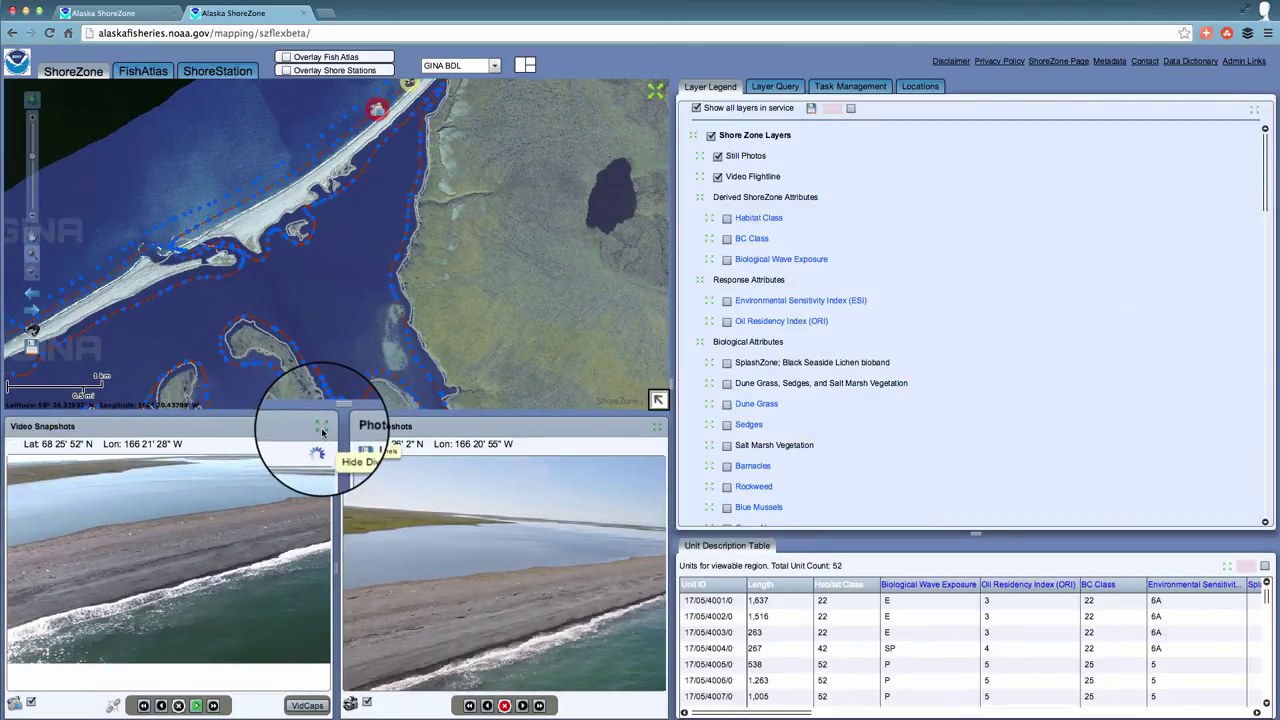
pyautogui.click(322, 432)
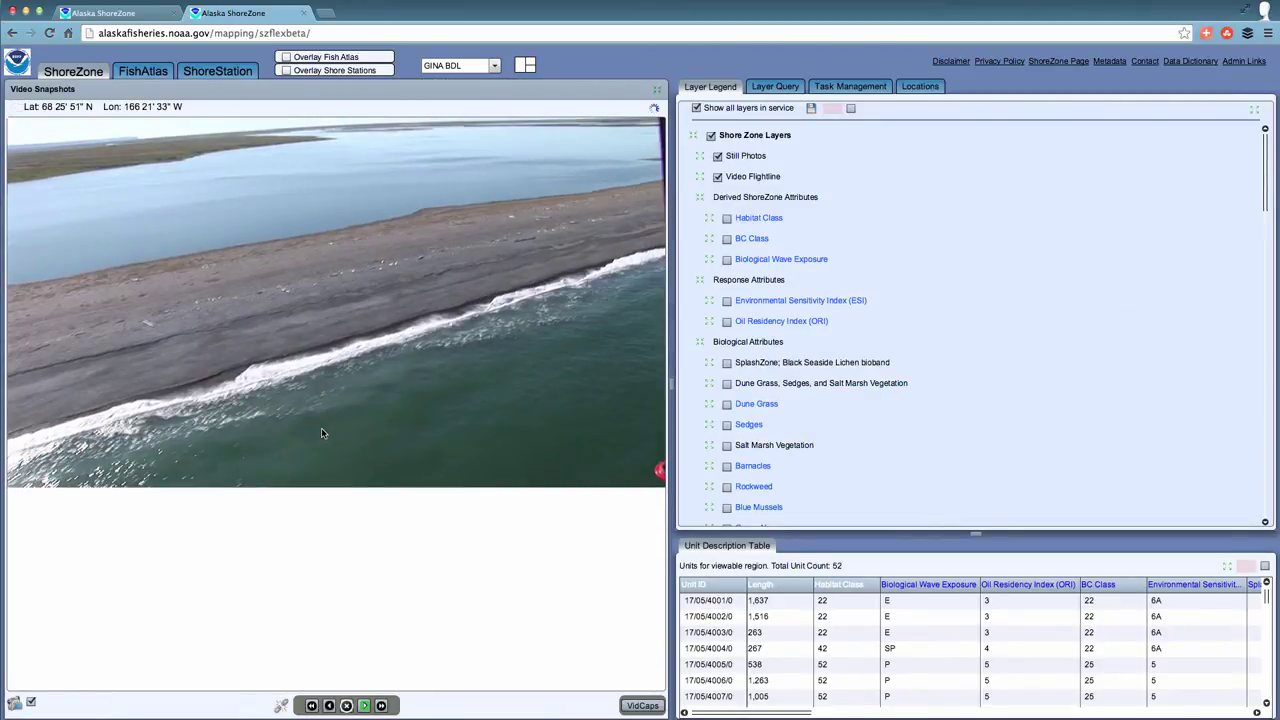
pyautogui.click(655, 88)
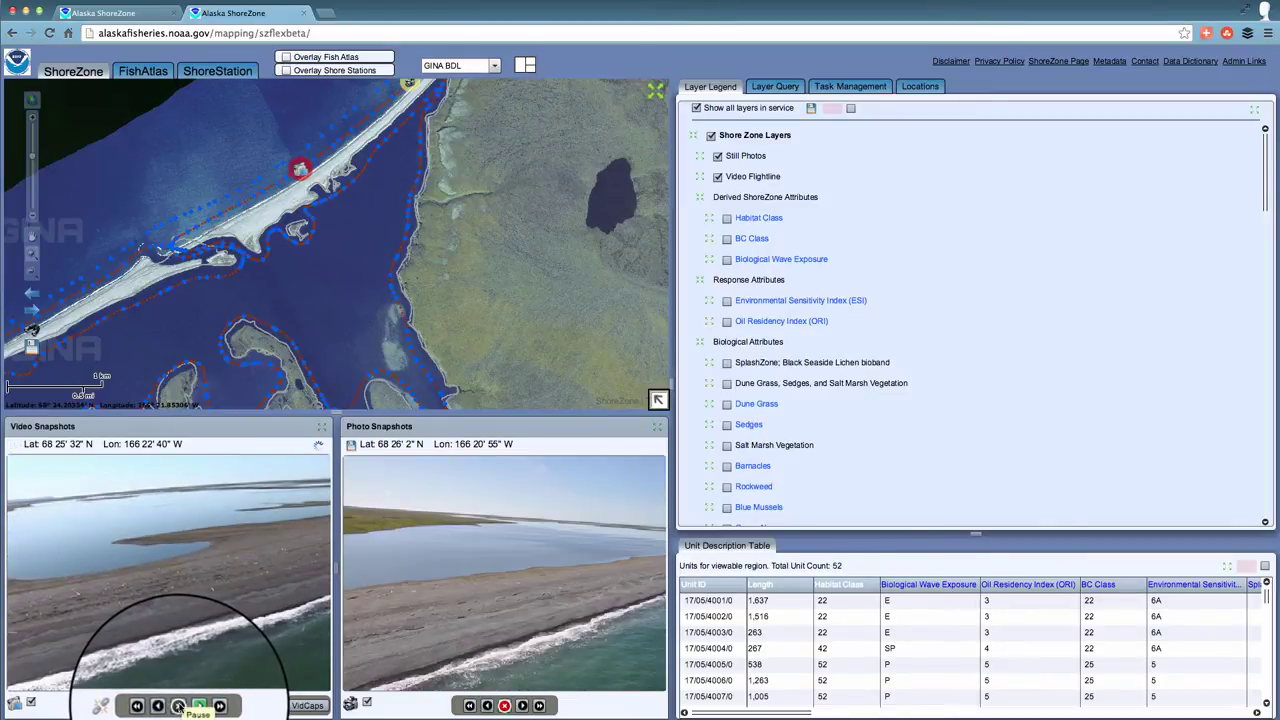
pyautogui.click(178, 706)
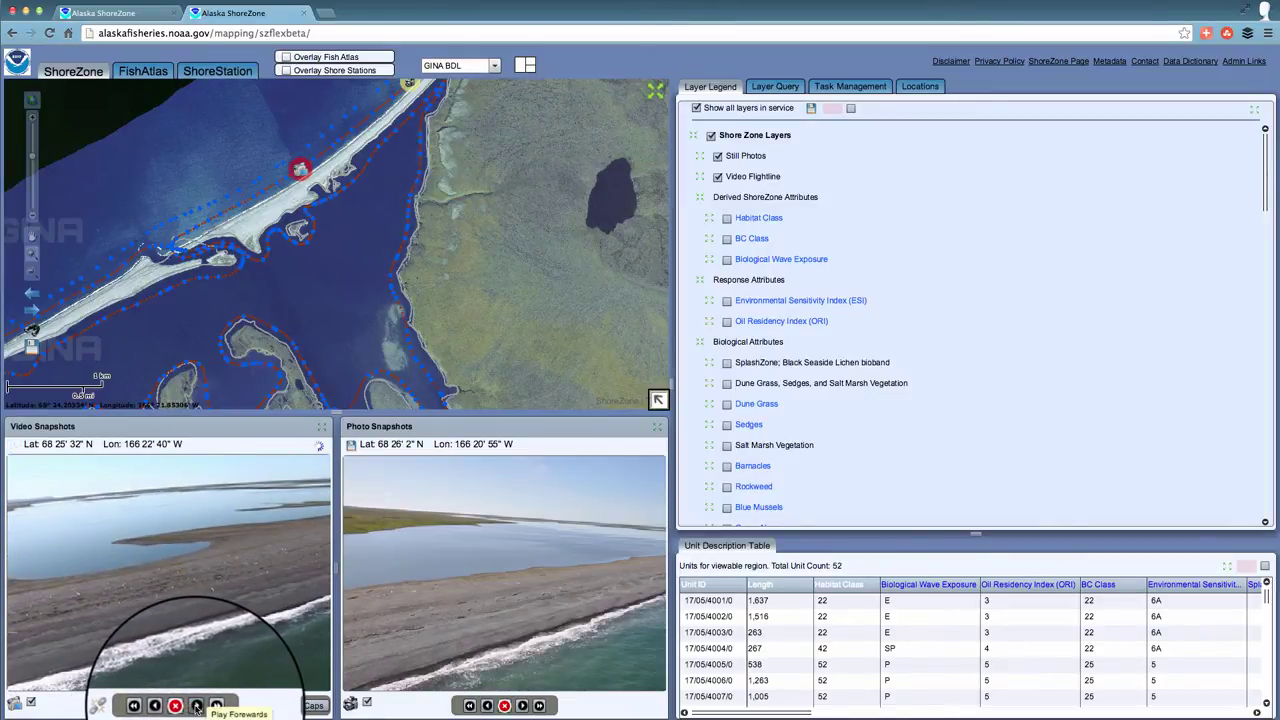
# Step: Save the current video snapshot image as nw12_kz16_0079_sml
pyautogui.click(15, 447)
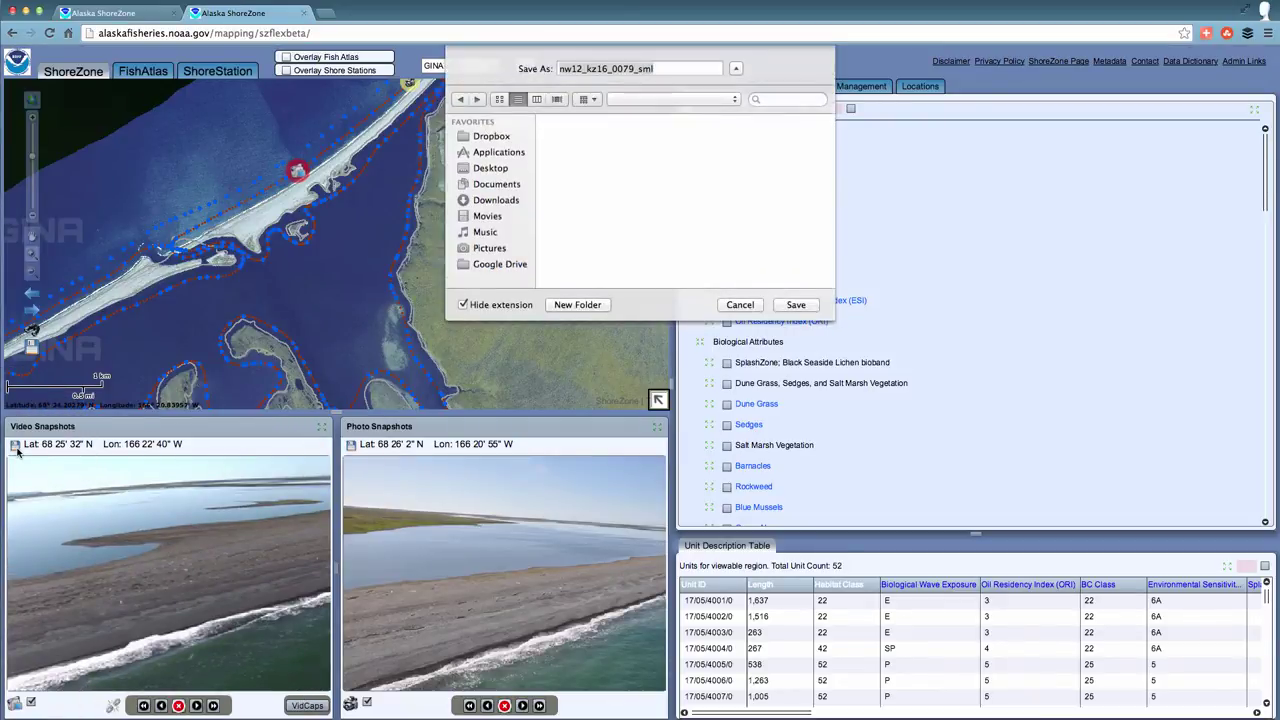
pyautogui.click(796, 305)
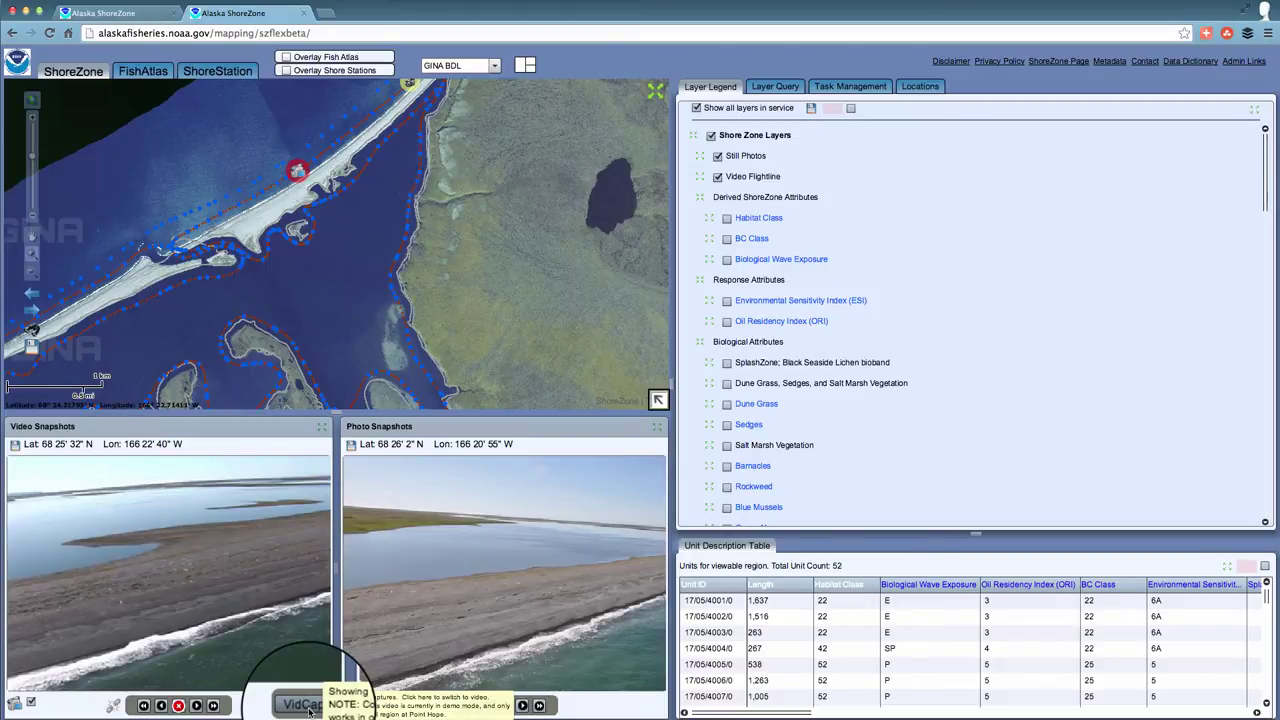
# Step: Switch the video snapshots panel from VidCaps still captures to Video playback
pyautogui.click(306, 706)
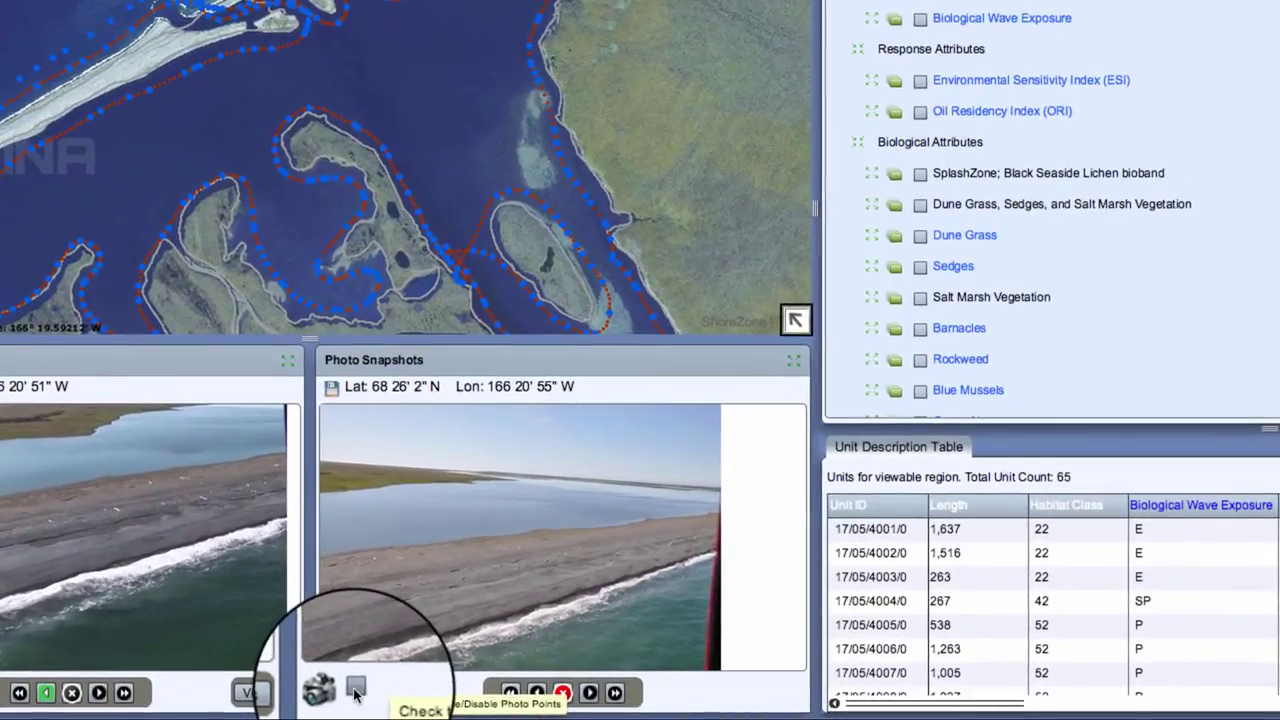
# Step: Show photo points, play and stop photos from a shoreline point, then save the current snapshot
pyautogui.click(356, 690)
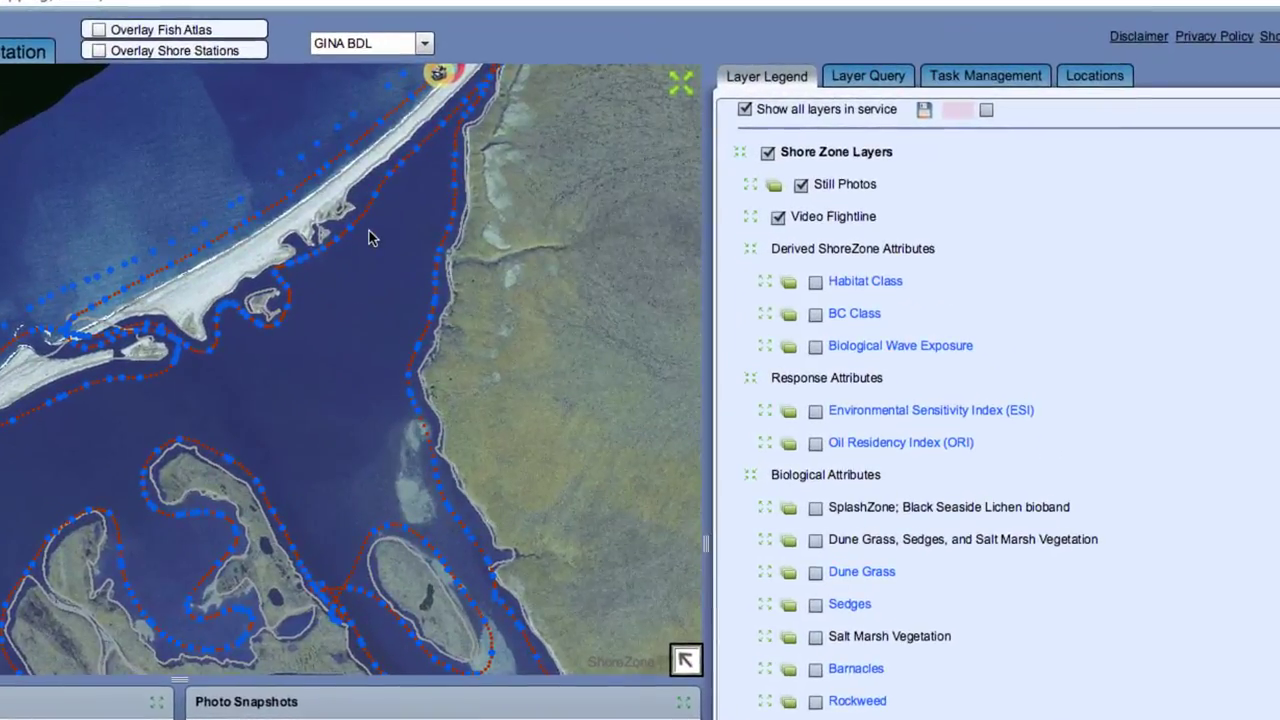
pyautogui.click(438, 77)
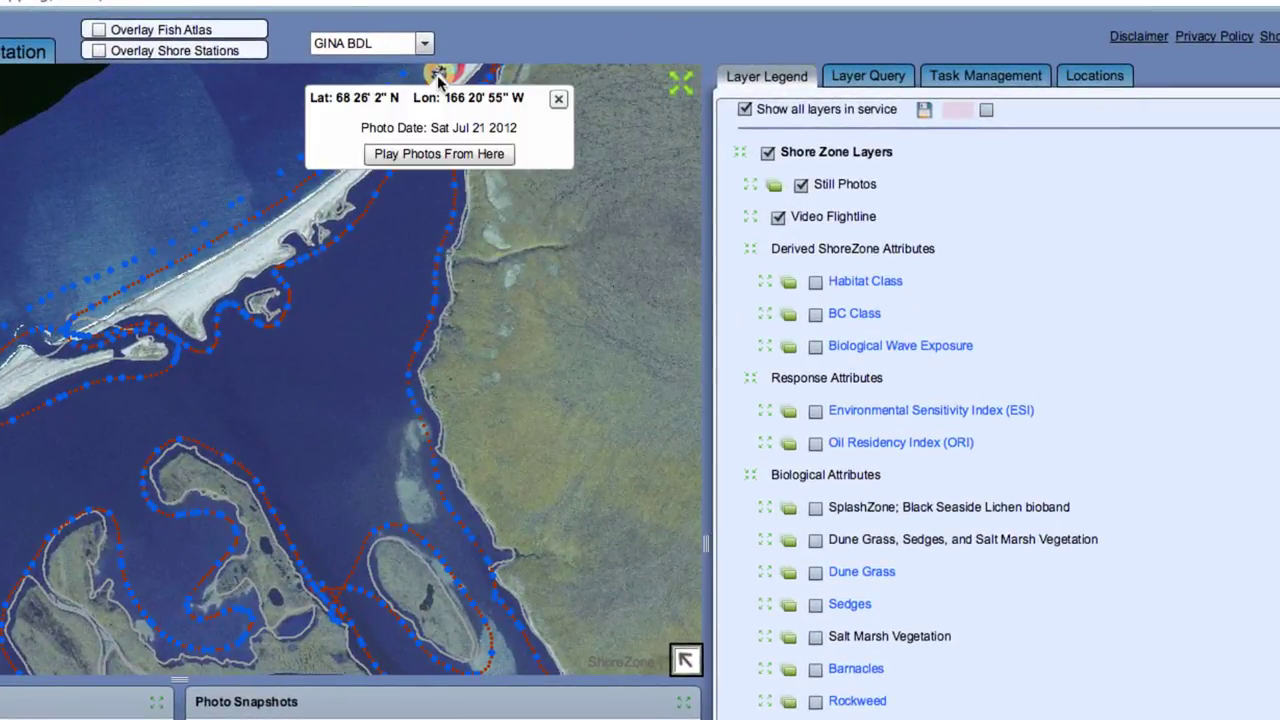
pyautogui.click(438, 153)
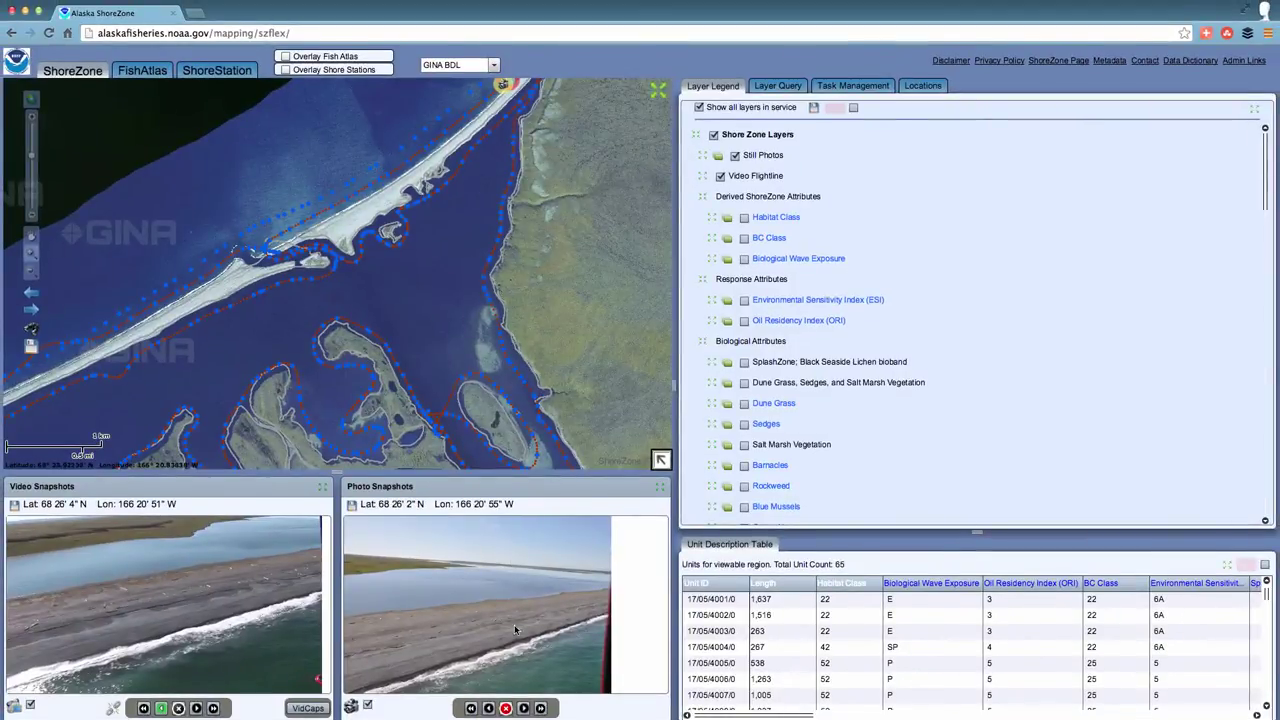
pyautogui.click(522, 707)
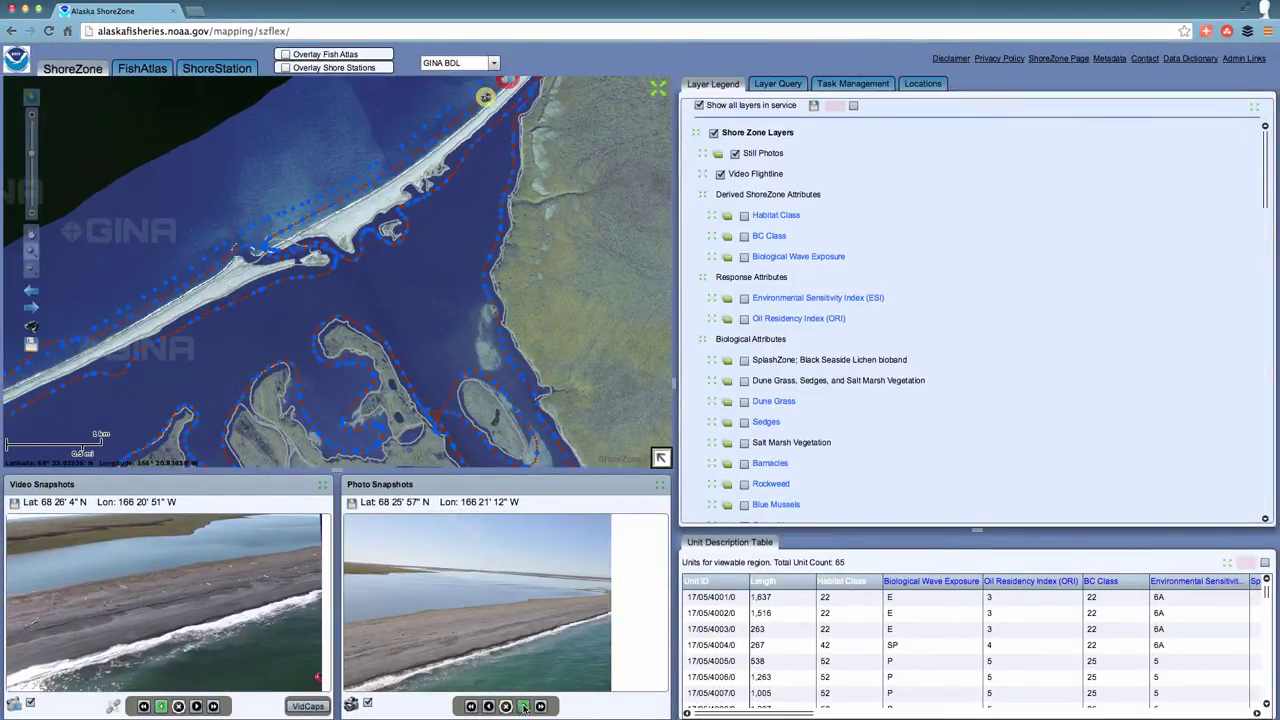
pyautogui.click(505, 706)
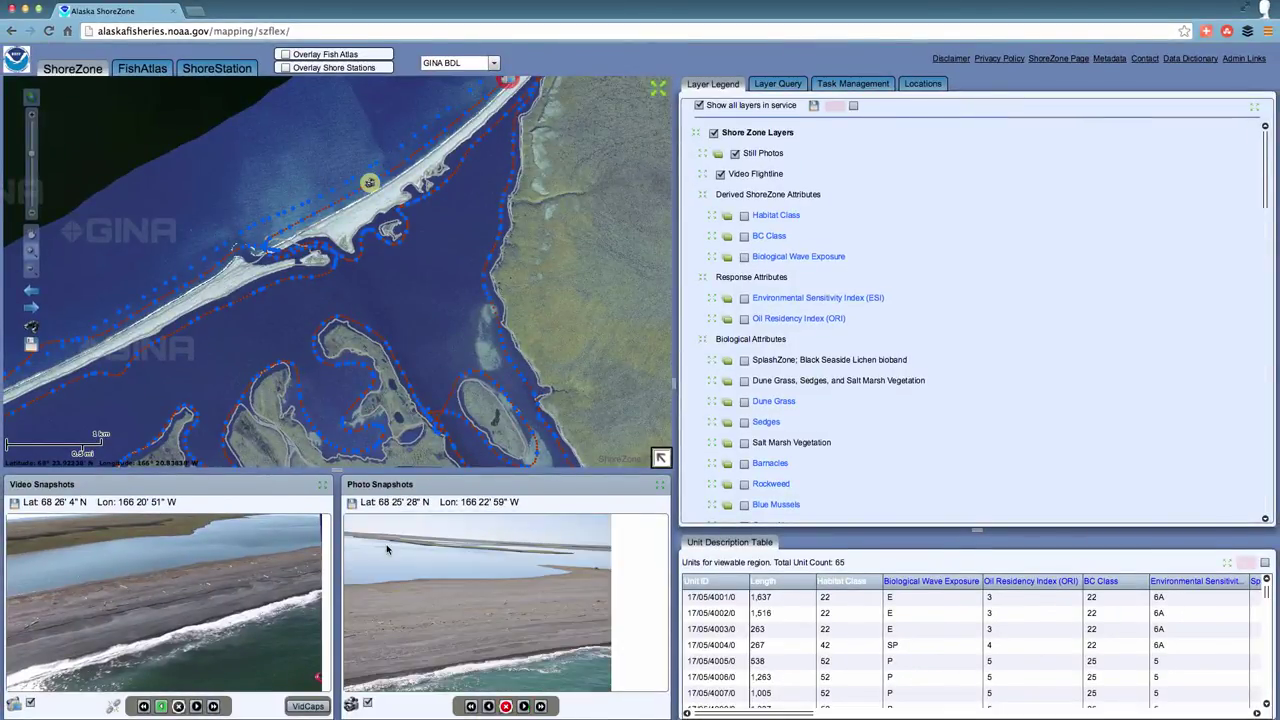
pyautogui.click(353, 503)
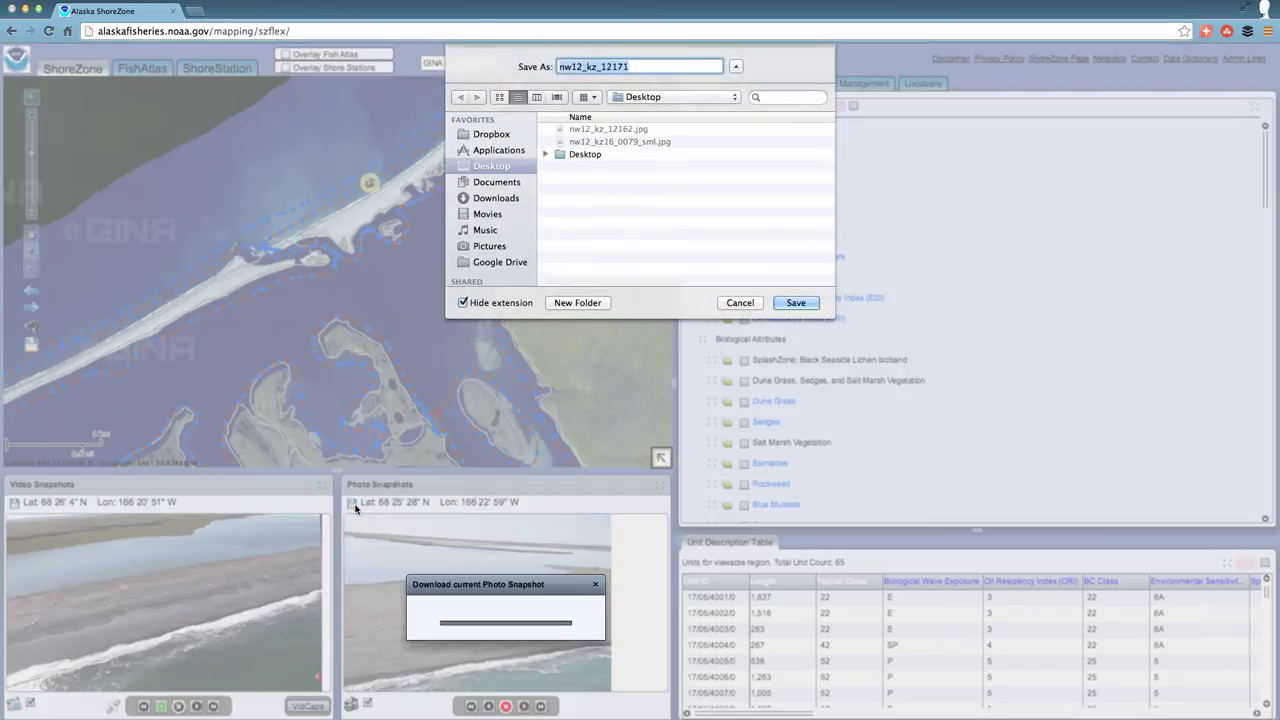
# Step: Cancel saving the nw12_kz_12171 photo snapshot without downloading it
pyautogui.click(739, 302)
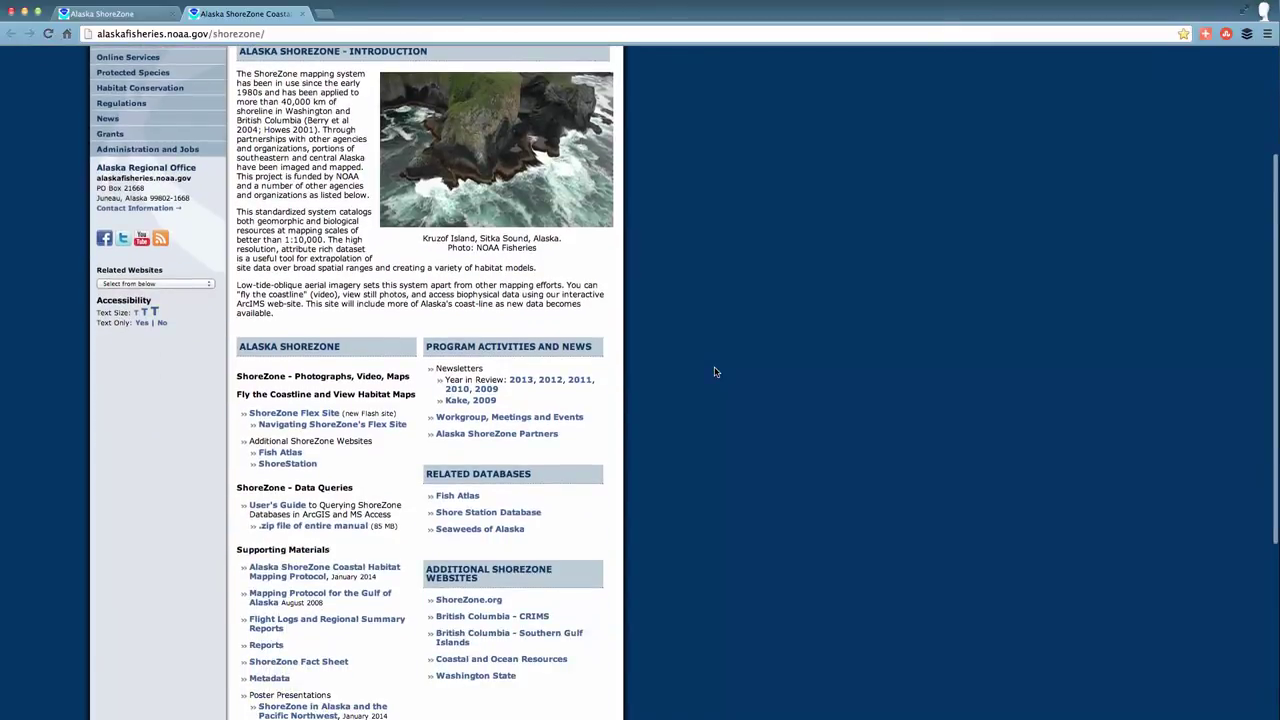
pyautogui.scroll(-2, 714, 372)
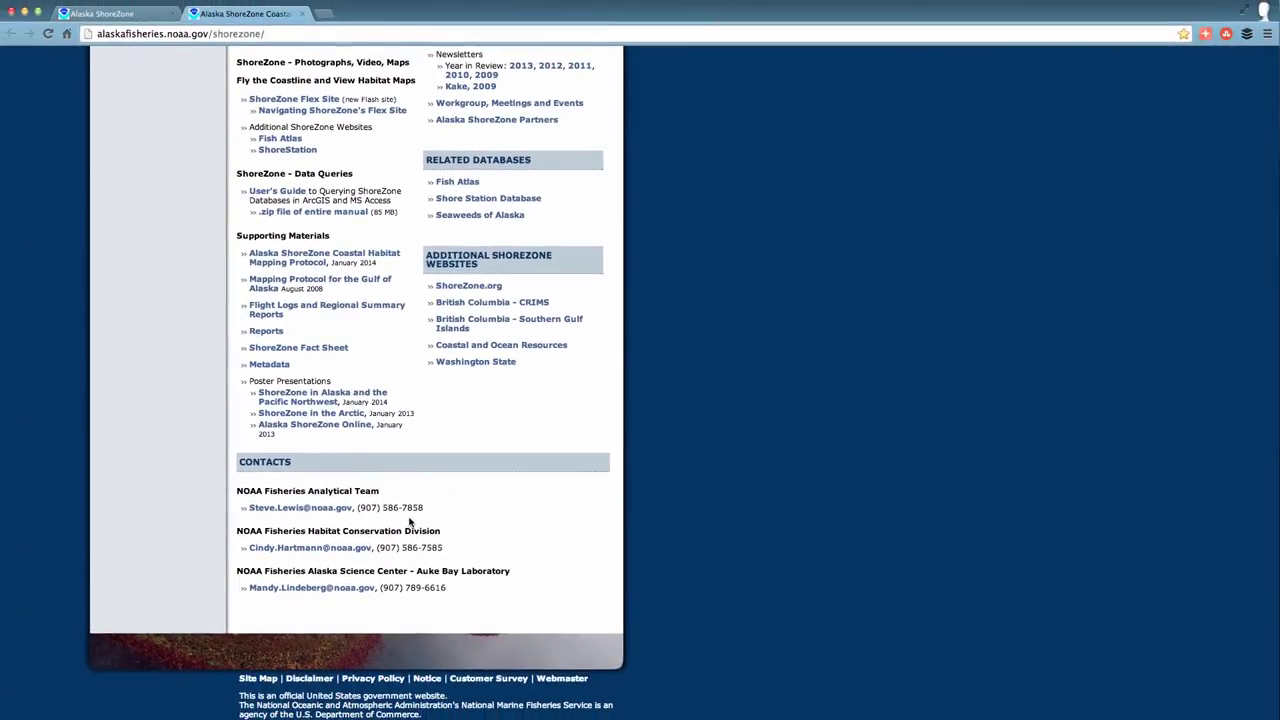
# Step: Scroll down and back up through the NOAA Alaska ShoreZone introduction and resource links
pyautogui.scroll(5, 409, 521)
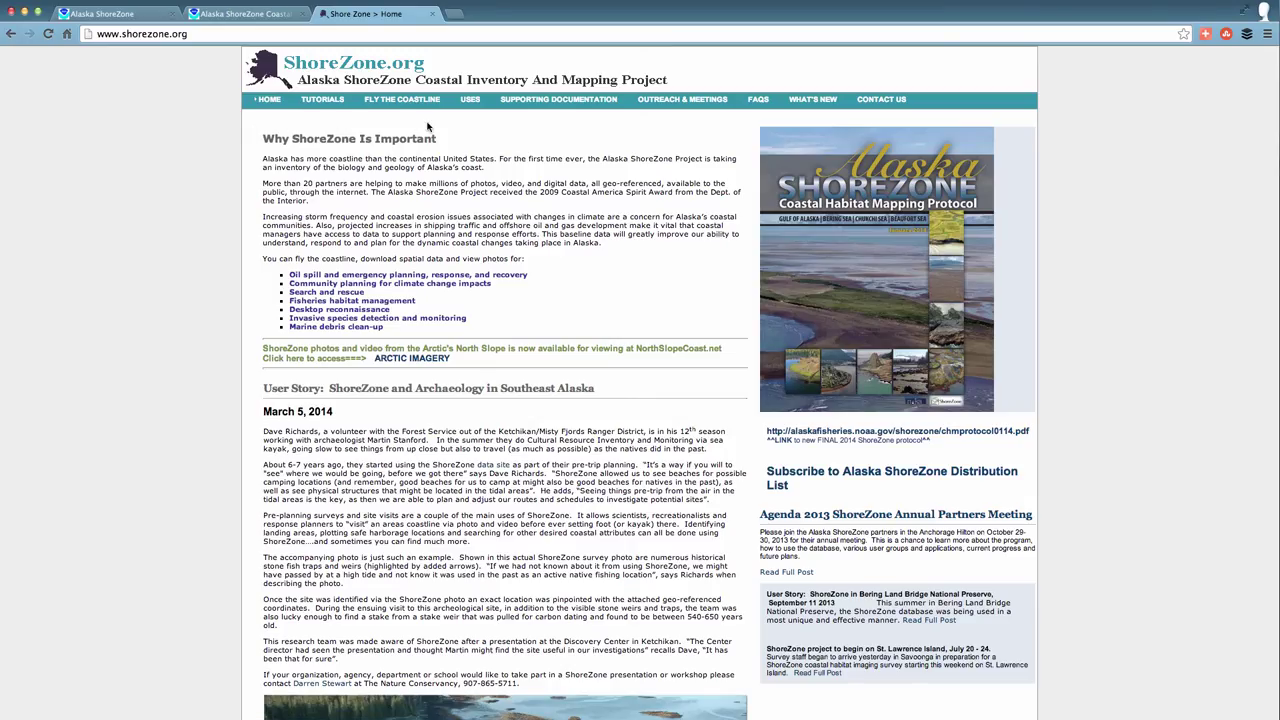
# Step: Open ShoreZone.org's Supporting Documentation page listing reports, protocols and manuals
pyautogui.click(544, 107)
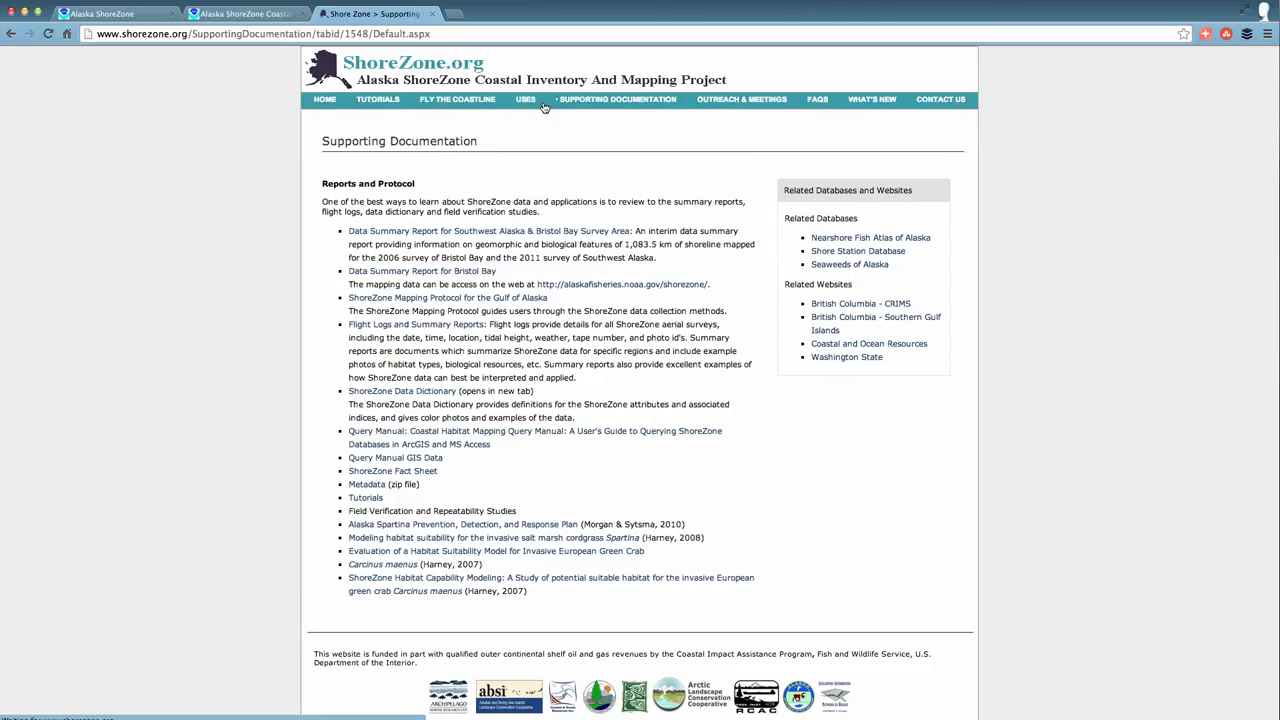